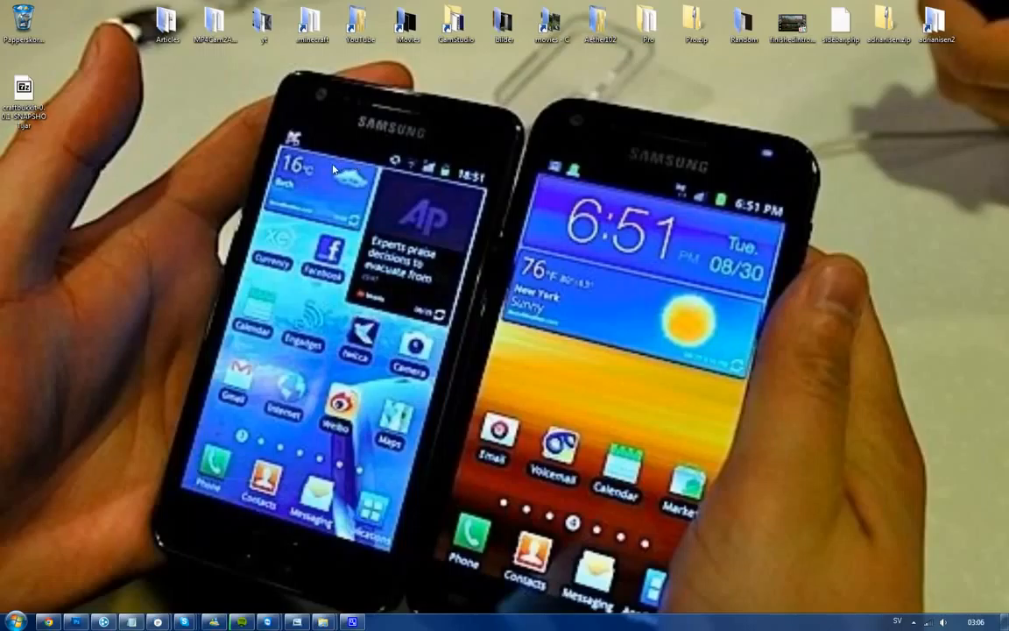
- Bring Chrome back from the Bukkit wiki and show the dev-CraftBukkit #1149 Jenkins build page
{"action": "left_click", "coordinate": [975, 621]}
{"action": "left_click", "coordinate": [544, 200]}
{"action": "left_click", "coordinate": [49, 619]}
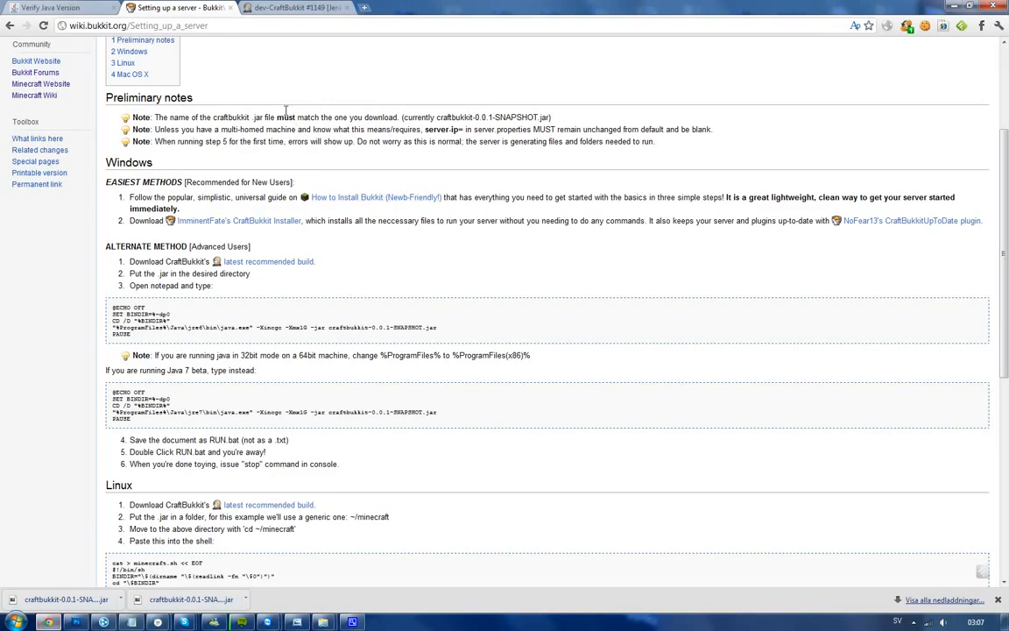
{"action": "left_click", "coordinate": [265, 9]}
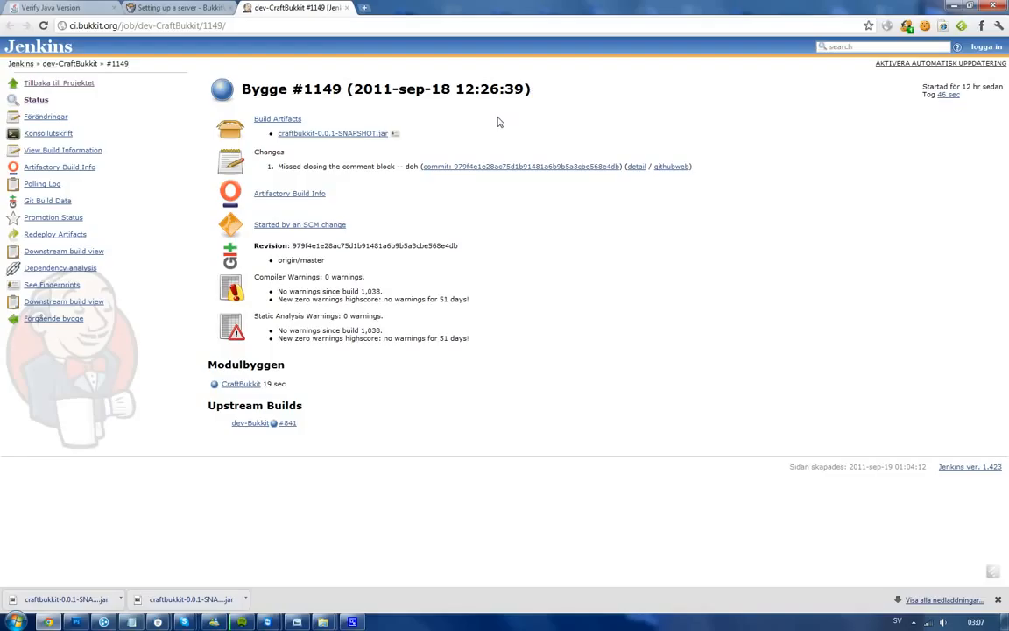
- Download craftbukkit-0.0.1-SNAPSHOT.jar from build #1149 and dismiss the download safety warning
{"action": "left_click", "coordinate": [374, 137]}
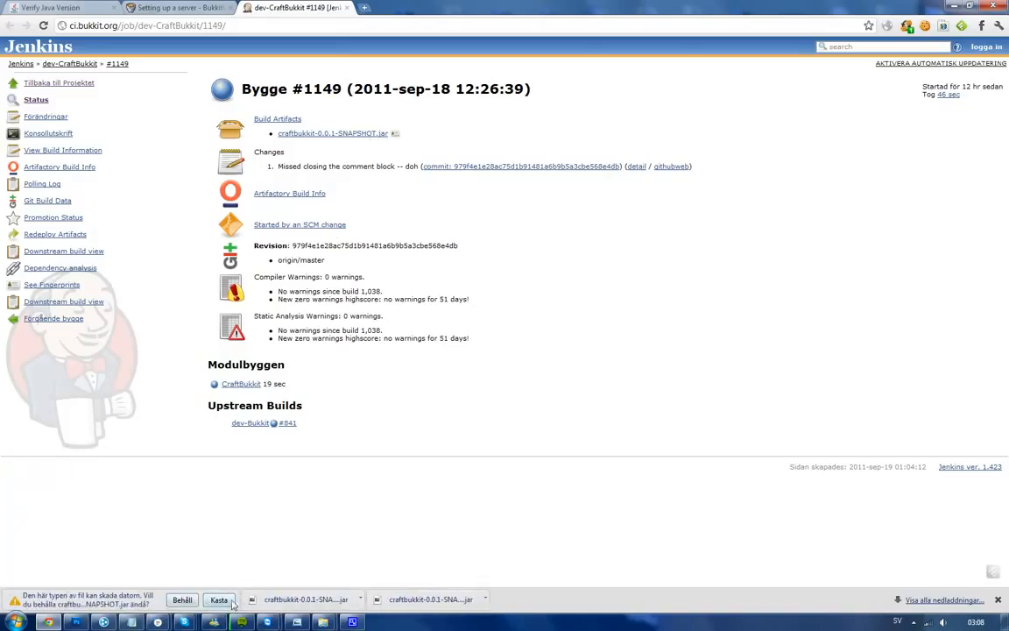
{"action": "left_click", "coordinate": [219, 600]}
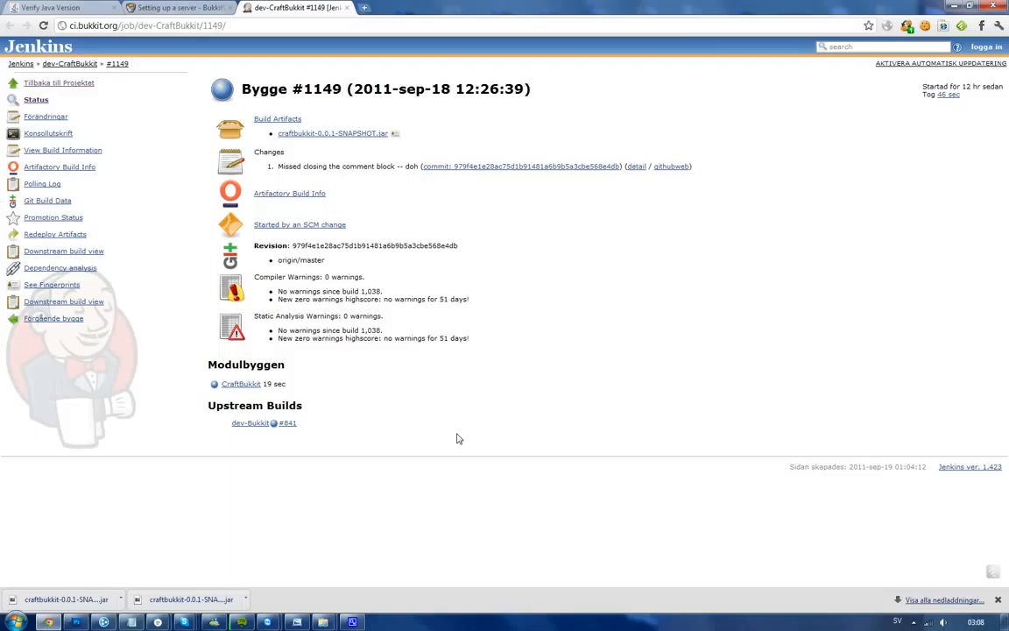
- Minimize the browser to the desktop and reposition the craftbukkit jar icon
{"action": "key", "text": "super+d"}
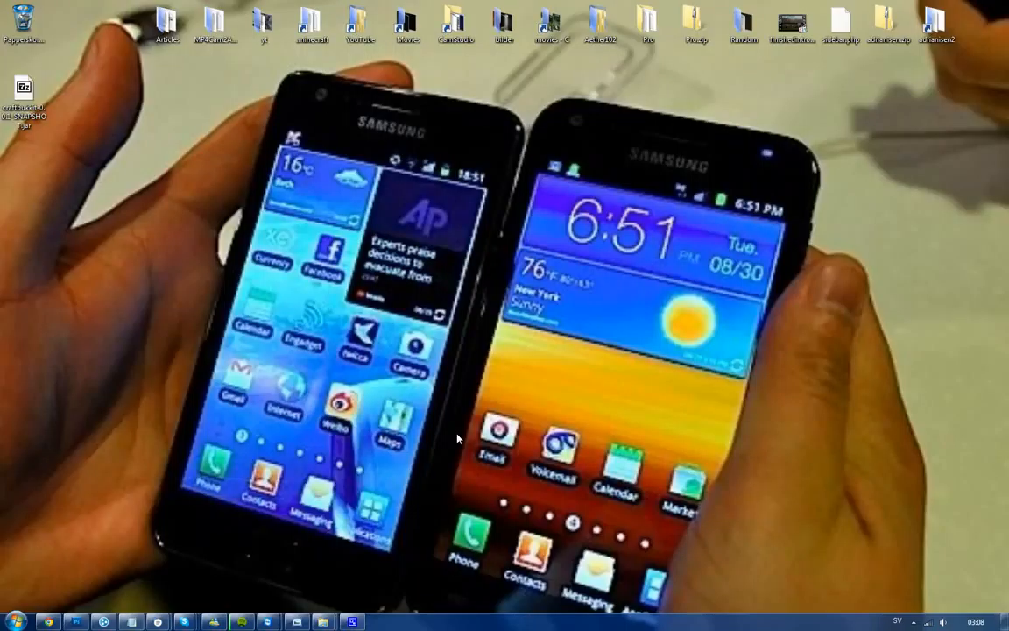
{"action": "left_click_drag", "start_coordinate": [42, 104], "coordinate": [109, 110]}
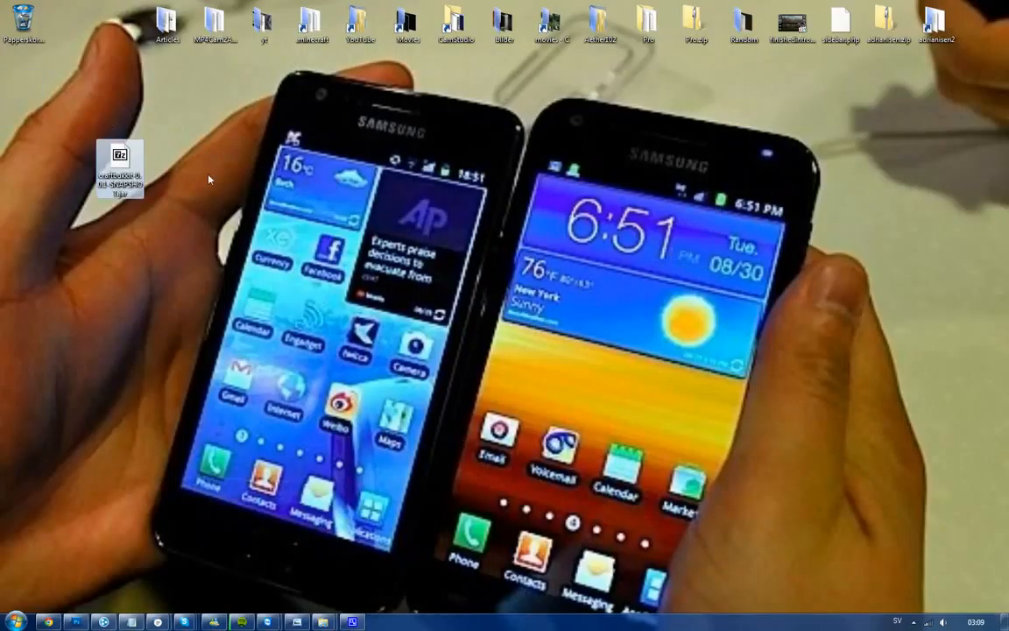
{"action": "right_click", "coordinate": [263, 141]}
{"action": "left_click", "coordinate": [163, 139]}
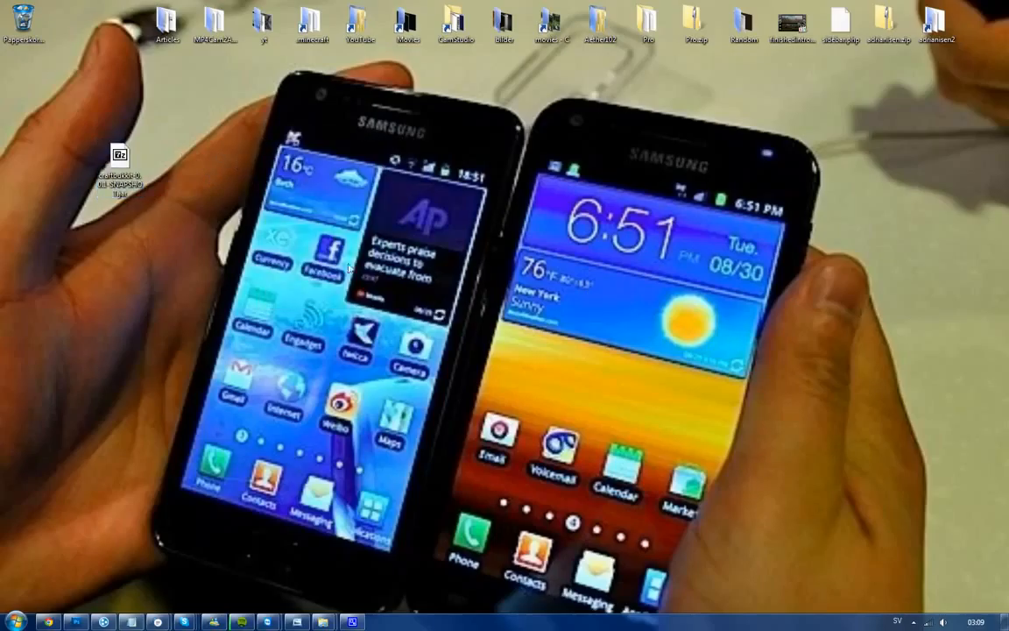
- Create a desktop folder named 'Minecraft 1.8 Server' and place it in the top icon row
{"action": "right_click", "coordinate": [242, 137]}
{"action": "mouse_move", "coordinate": [323, 253]}
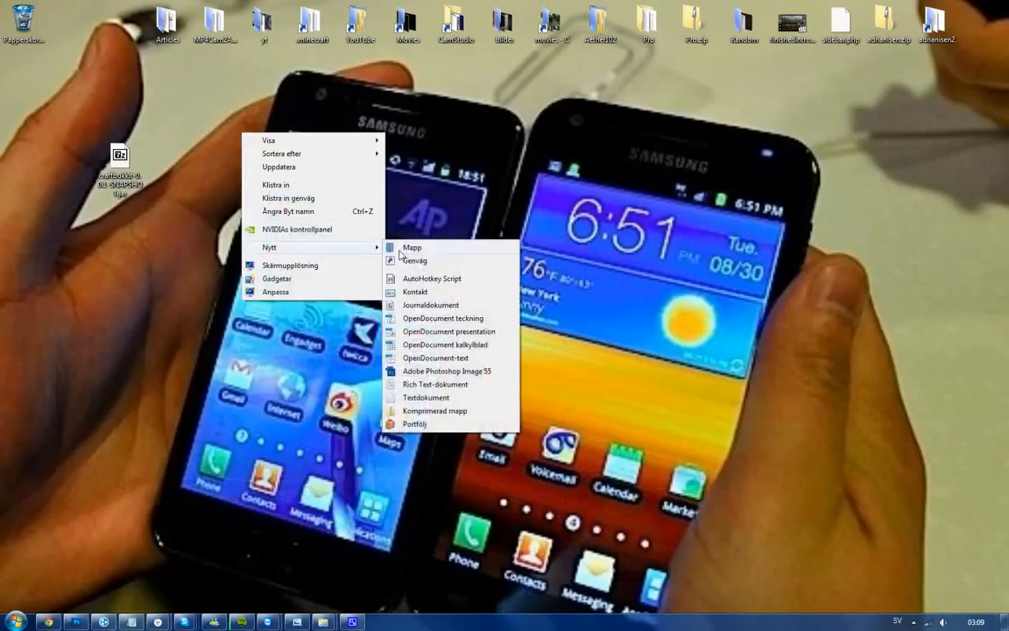
{"action": "left_click", "coordinate": [362, 227]}
{"action": "type", "text": "Minecraft"}
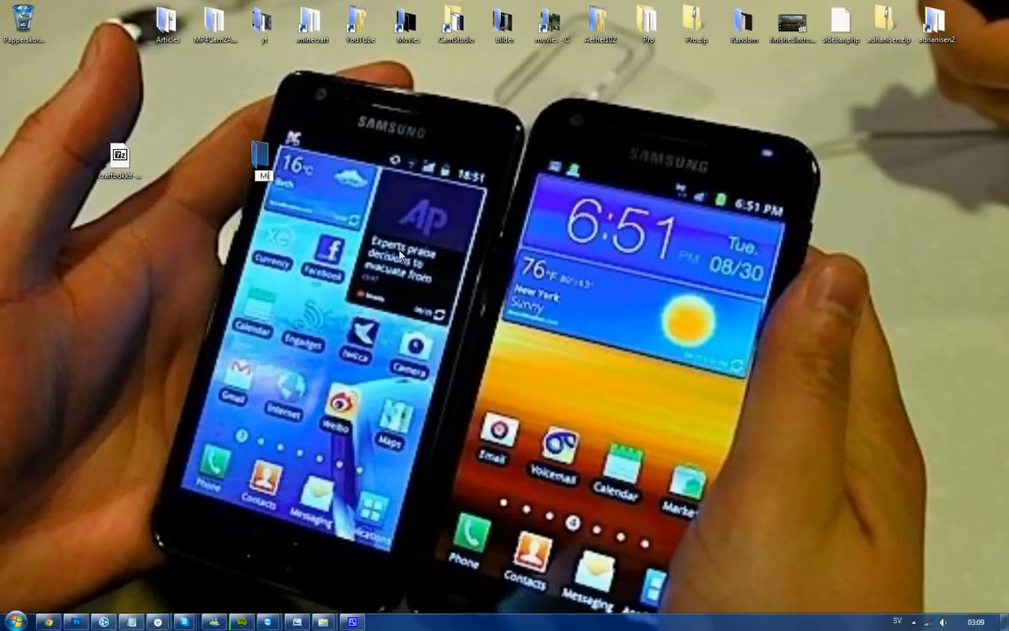
{"action": "type", "text": " 1.8 Server"}
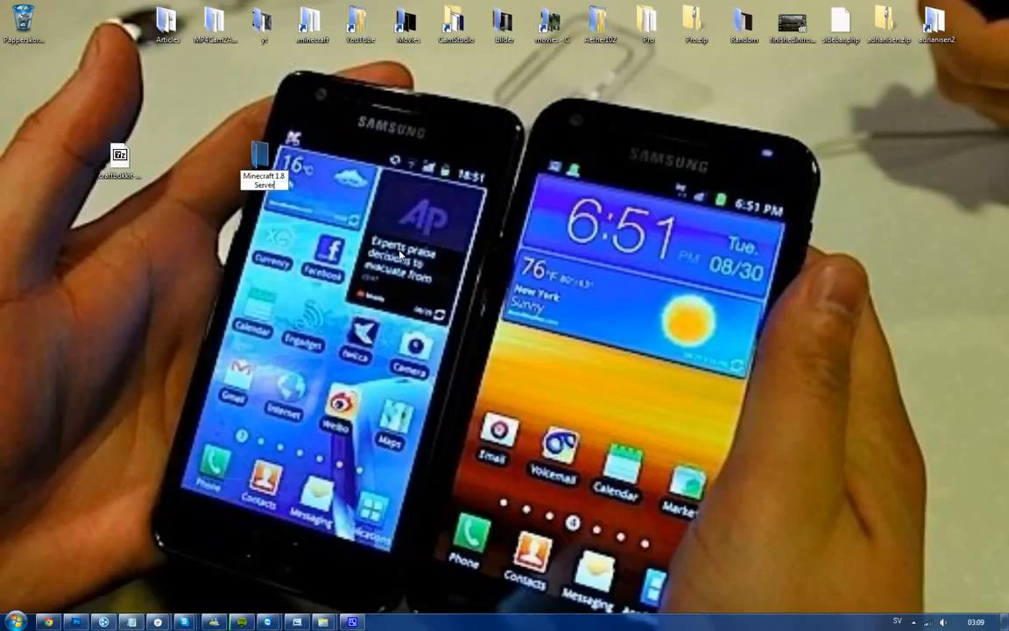
{"action": "key", "text": "Return"}
{"action": "left_click_drag", "start_coordinate": [256, 153], "coordinate": [125, 31]}
- Move craftbukkit-0.0.1-SNAPSHOT.jar from the desktop into the open Minecraft 1.8 Server folder
{"action": "double_click", "coordinate": [132, 39]}
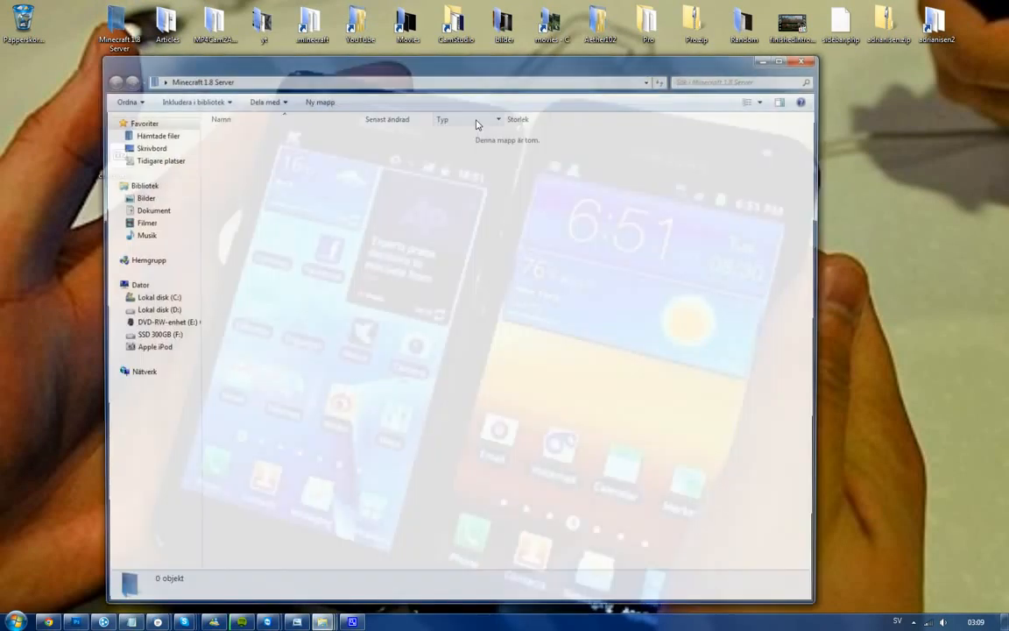
{"action": "left_click_drag", "start_coordinate": [368, 80], "coordinate": [503, 83]}
{"action": "left_click", "coordinate": [105, 167]}
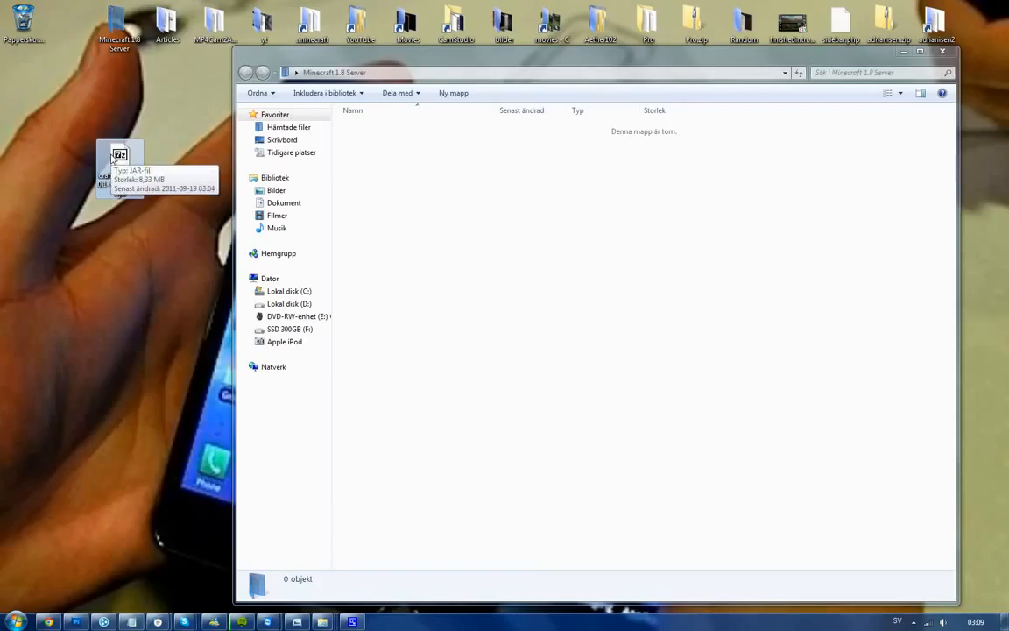
{"action": "left_click_drag", "start_coordinate": [113, 158], "coordinate": [565, 205]}
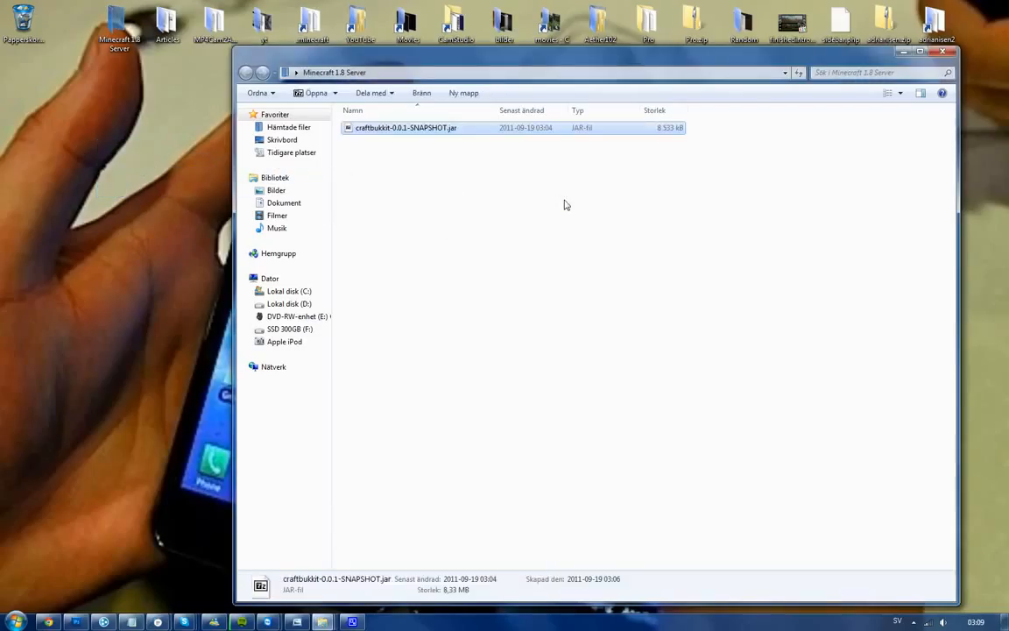
{"action": "left_click", "coordinate": [565, 205]}
{"action": "left_click", "coordinate": [434, 128]}
- Untick 'Dölj filnamnstillägg för kända filtyper' under Verktyg > Mappalternativ > Visning and confirm
{"action": "key", "text": "alt"}
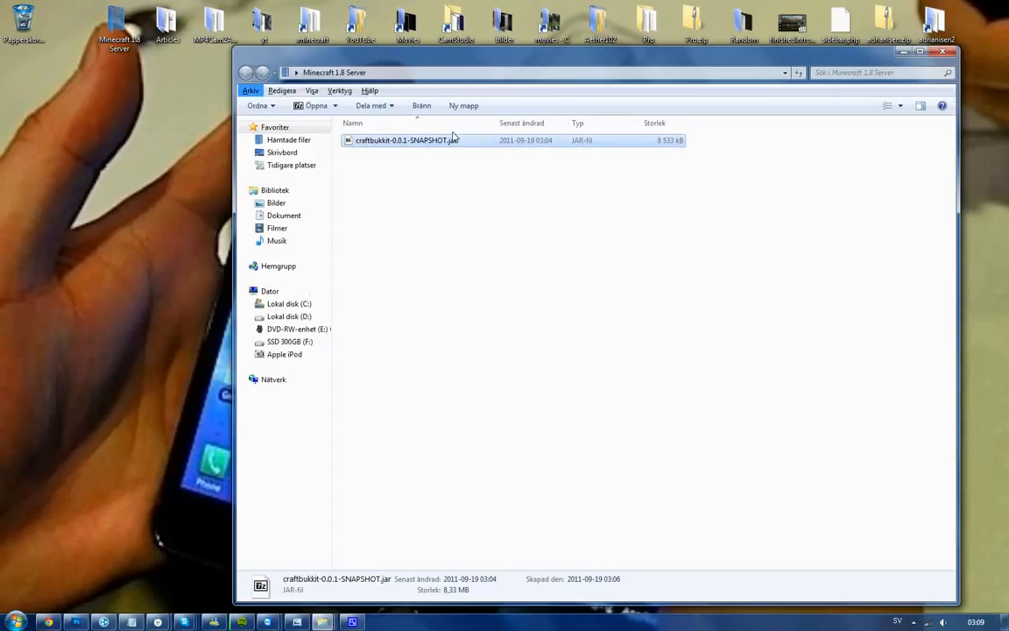
{"action": "key", "text": "alt"}
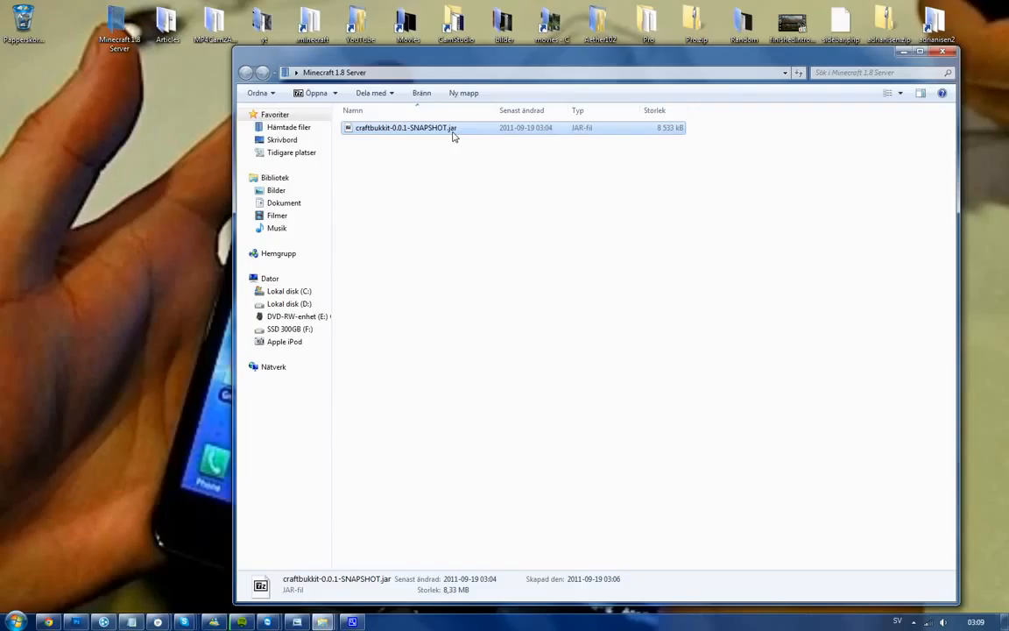
{"action": "key", "text": "alt"}
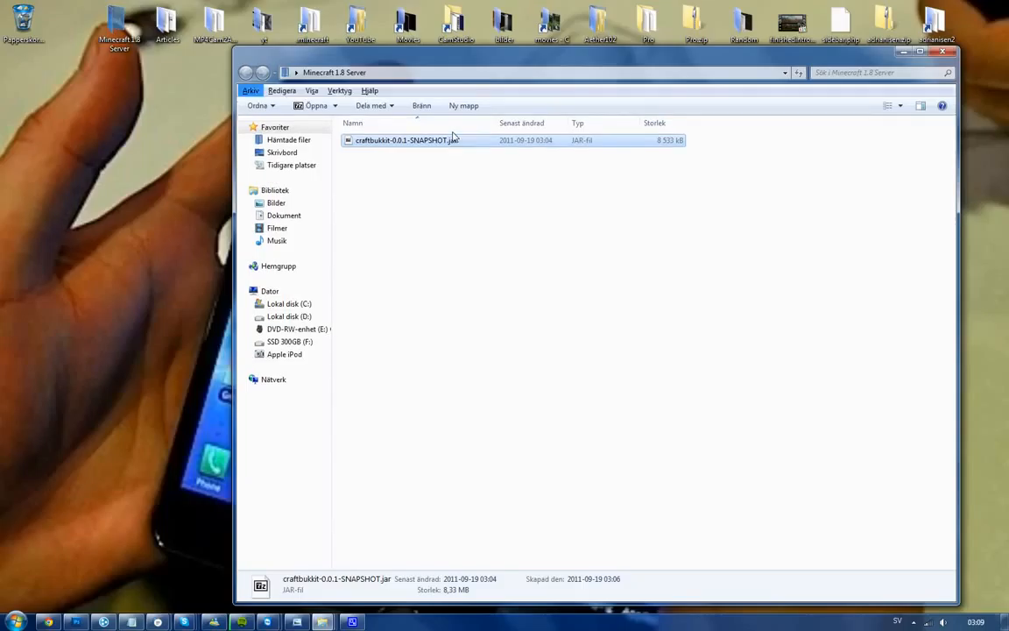
{"action": "left_click", "coordinate": [348, 94]}
{"action": "left_click", "coordinate": [373, 150]}
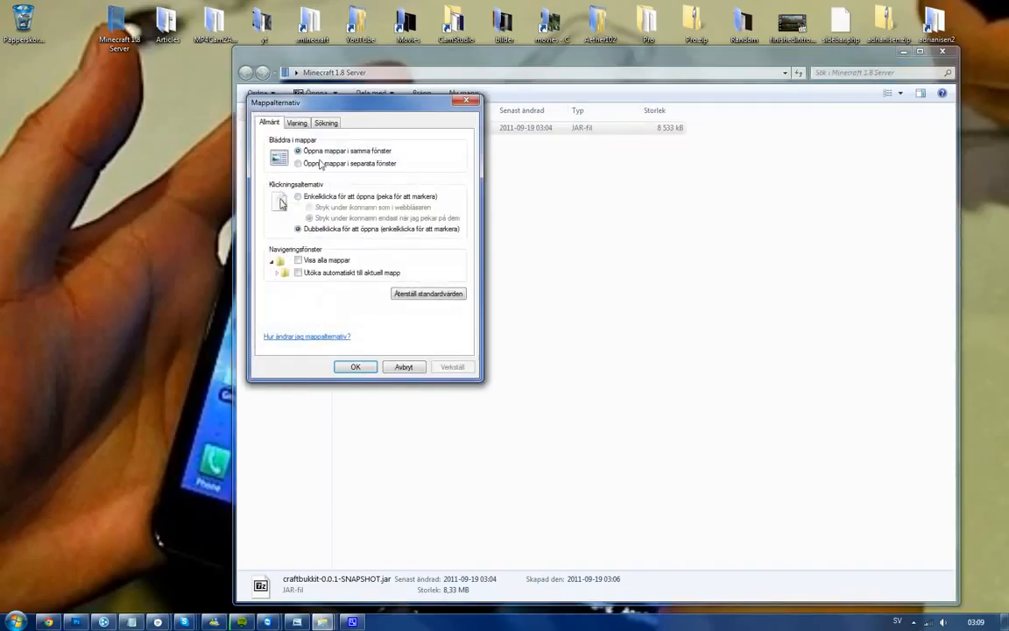
{"action": "left_click", "coordinate": [297, 124]}
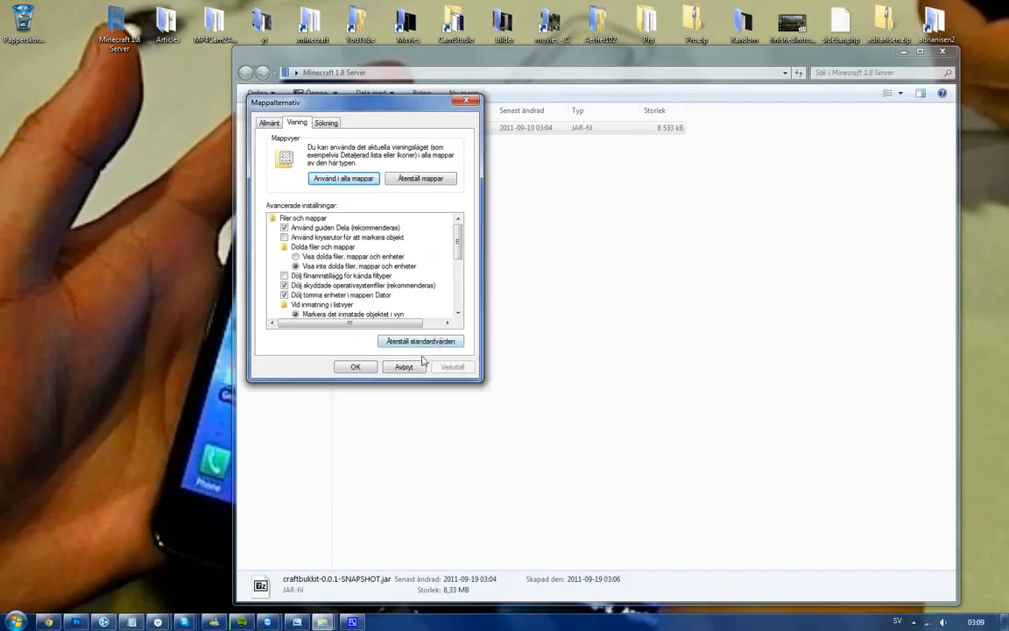
{"action": "left_click", "coordinate": [355, 366]}
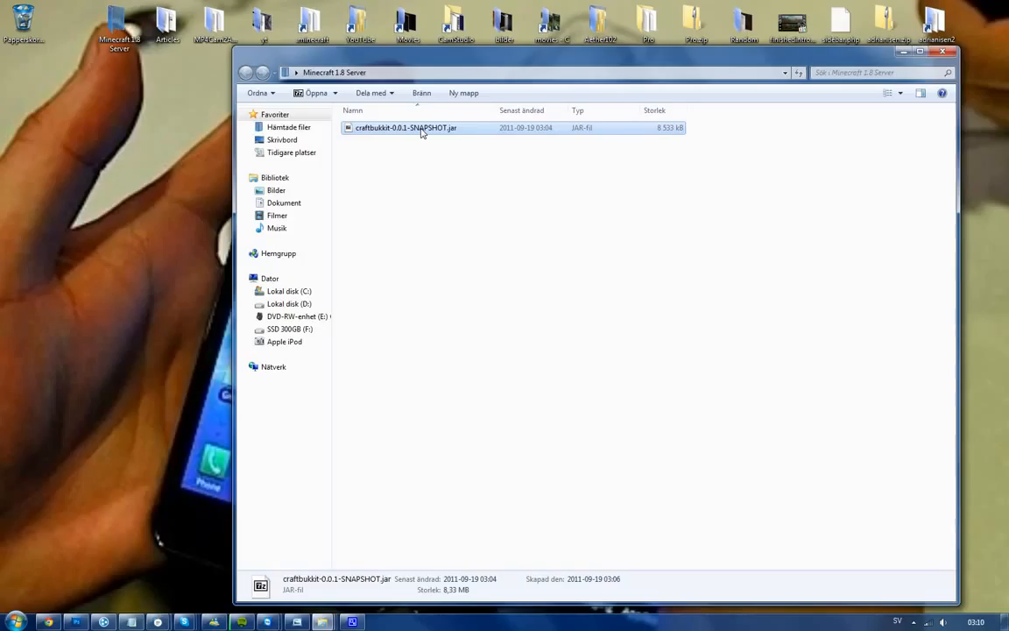
- Create a new folder in the server folder by mistake and delete it again
{"action": "right_click", "coordinate": [464, 178]}
{"action": "mouse_move", "coordinate": [587, 321]}
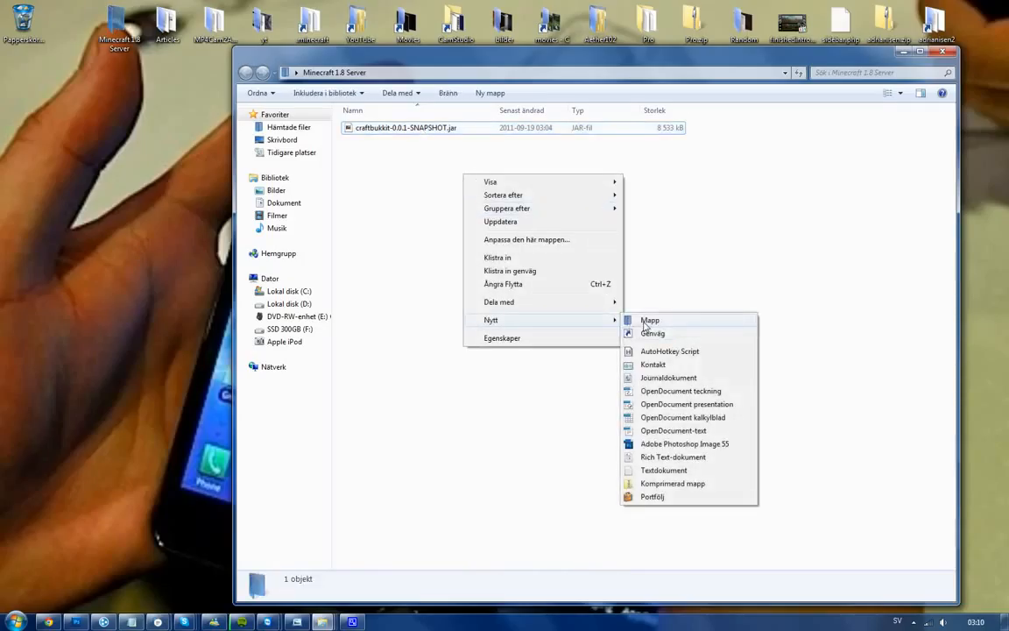
{"action": "left_click", "coordinate": [636, 321]}
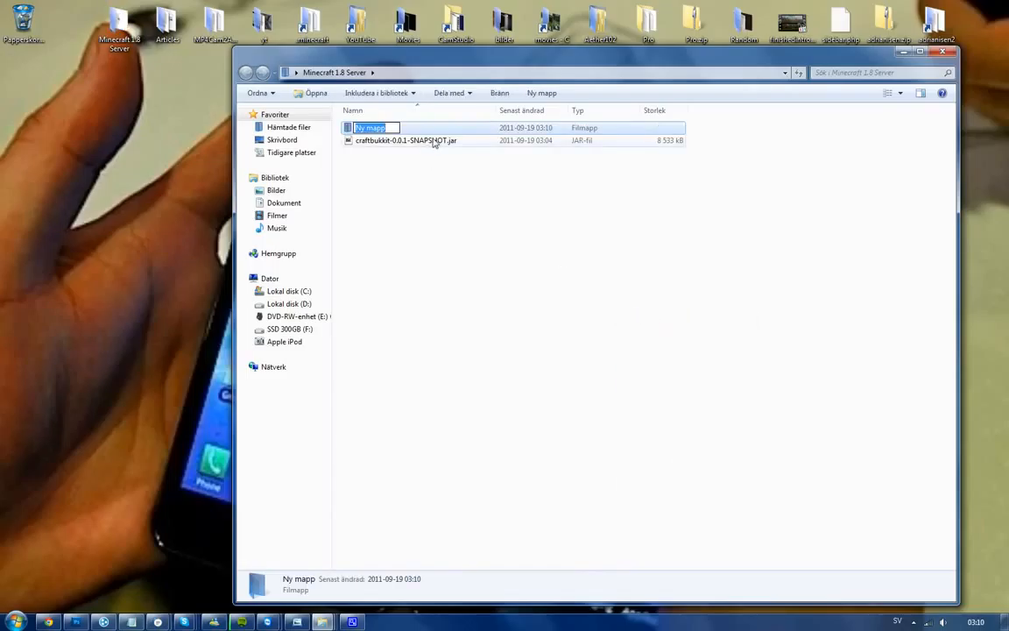
{"action": "left_click", "coordinate": [433, 130]}
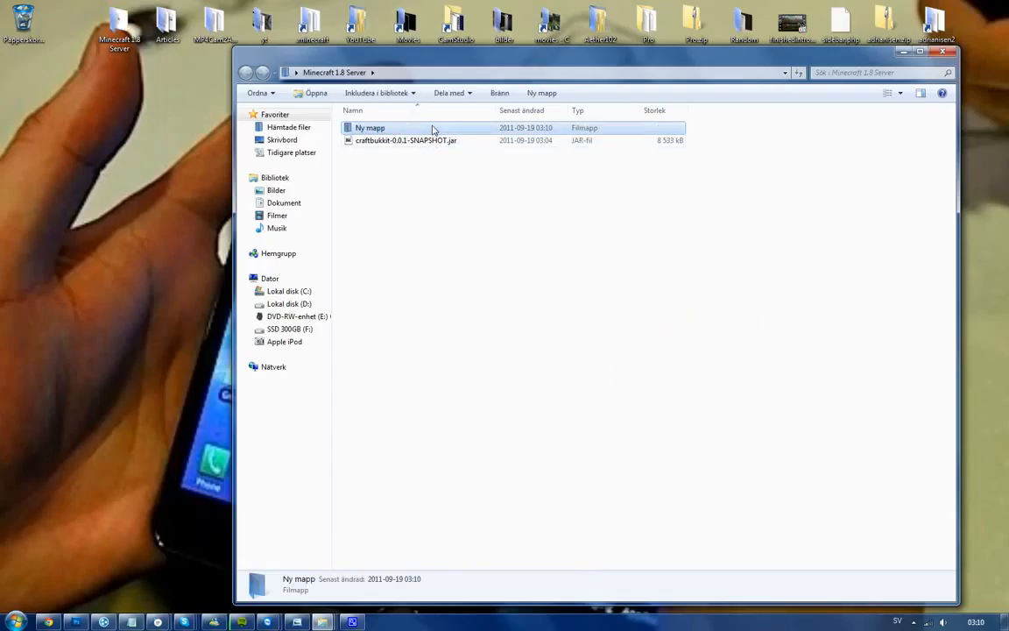
{"action": "key", "text": "Delete"}
{"action": "key", "text": "Return"}
- Create a text document renamed to 'Start Server.bat', accepting the extension change warning
{"action": "right_click", "coordinate": [428, 192]}
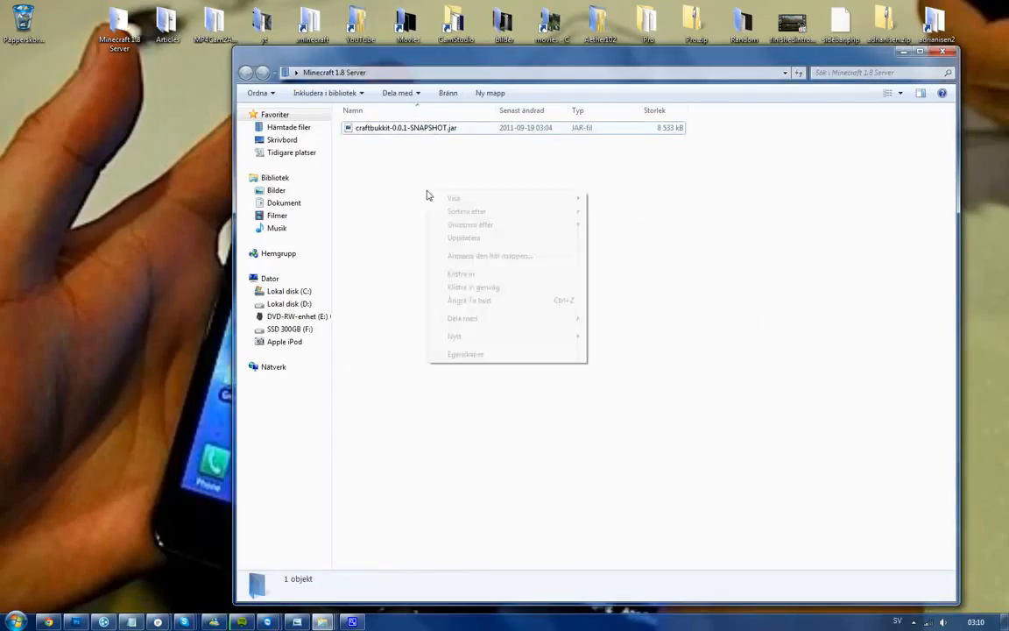
{"action": "mouse_move", "coordinate": [530, 339]}
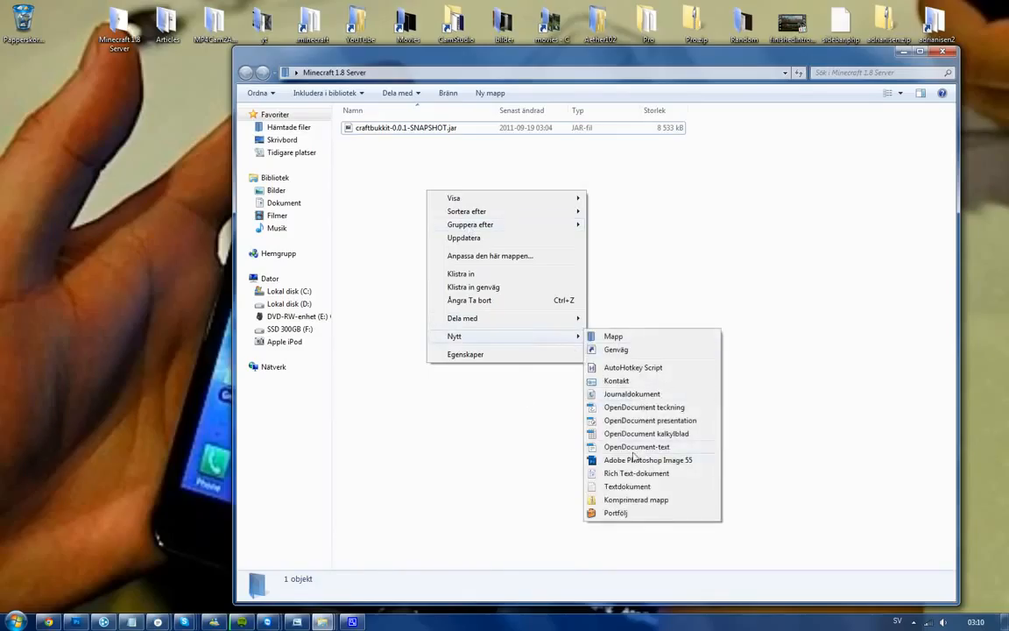
{"action": "left_click", "coordinate": [630, 488]}
{"action": "key", "text": "End"}
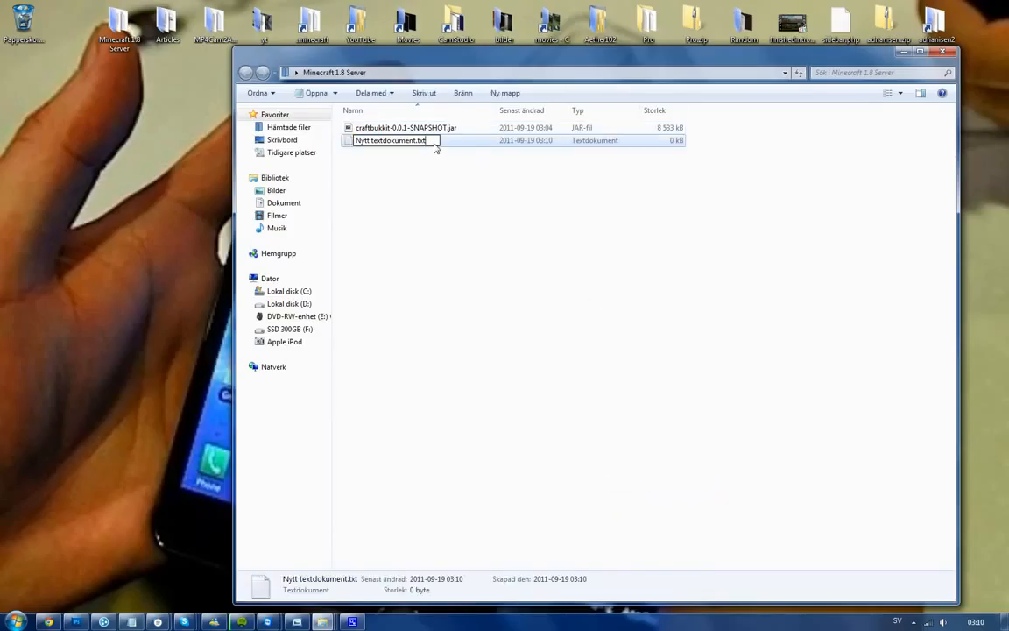
{"action": "key", "text": "BackSpace"}
{"action": "key", "text": "BackSpace"}
{"action": "key", "text": "BackSpace"}
{"action": "type", "text": "bat"}
{"action": "key", "text": "BackSpace"}
{"action": "key", "text": "BackSpace"}
{"action": "key", "text": "BackSpace"}
{"action": "key", "text": "BackSpace"}
{"action": "key", "text": "BackSpace"}
{"action": "key", "text": "BackSpace"}
{"action": "key", "text": "BackSpace"}
{"action": "key", "text": "BackSpace"}
{"action": "key", "text": "BackSpace"}
{"action": "key", "text": "BackSpace"}
{"action": "key", "text": "BackSpace"}
{"action": "key", "text": "BackSpace"}
{"action": "key", "text": "BackSpace"}
{"action": "key", "text": "BackSpace"}
{"action": "key", "text": "BackSpace"}
{"action": "key", "text": "BackSpace"}
{"action": "key", "text": "BackSpace"}
{"action": "type", "text": "Start Server"}
{"action": "key", "text": "Return"}
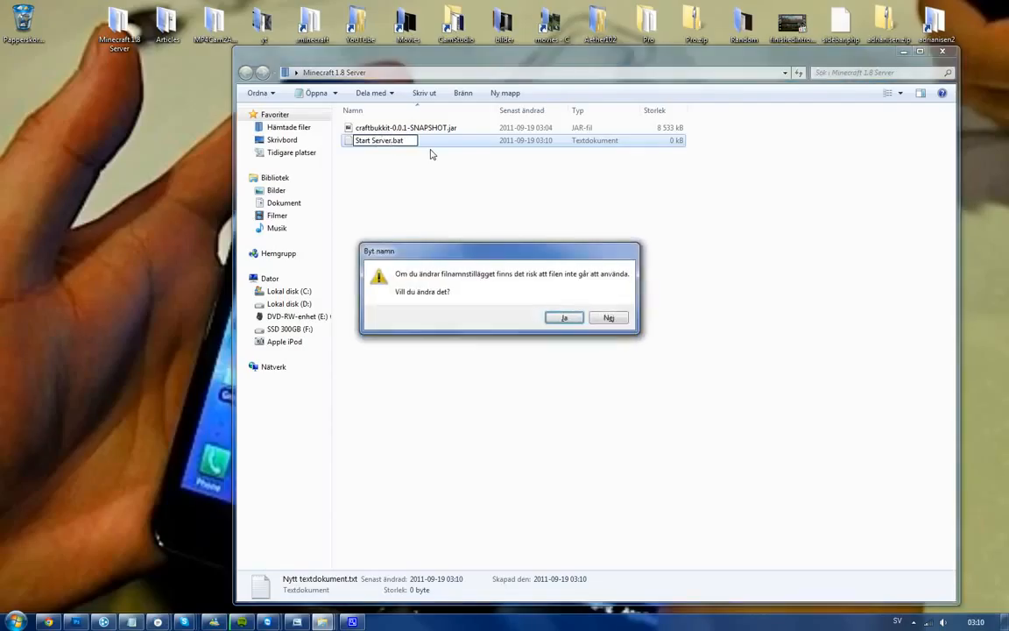
{"action": "key", "text": "Return"}
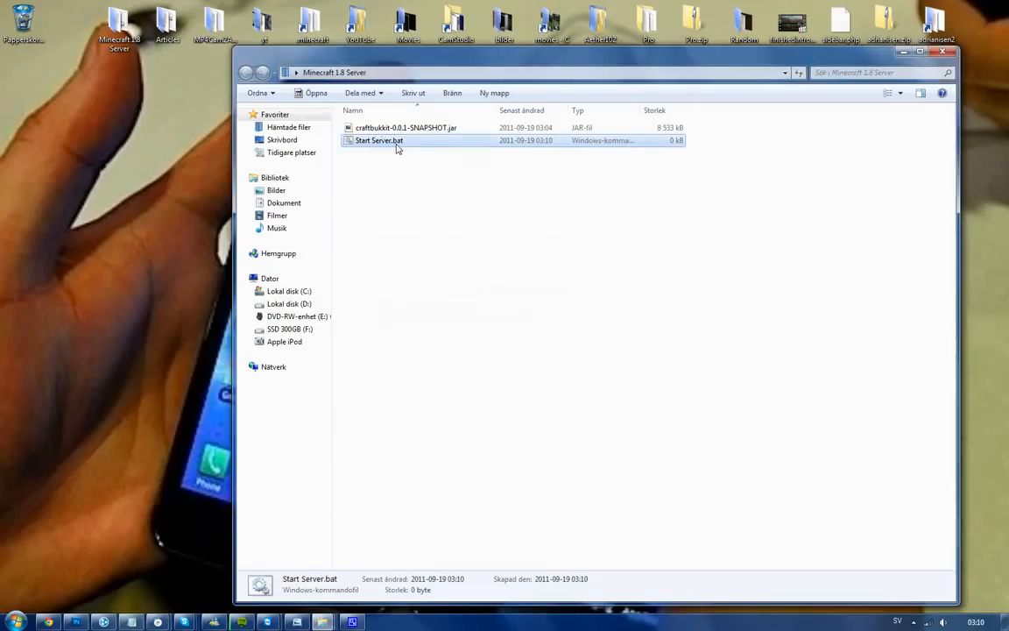
- Open Start Server.bat for editing in Notepad
{"action": "right_click", "coordinate": [396, 145]}
{"action": "left_click", "coordinate": [442, 167]}
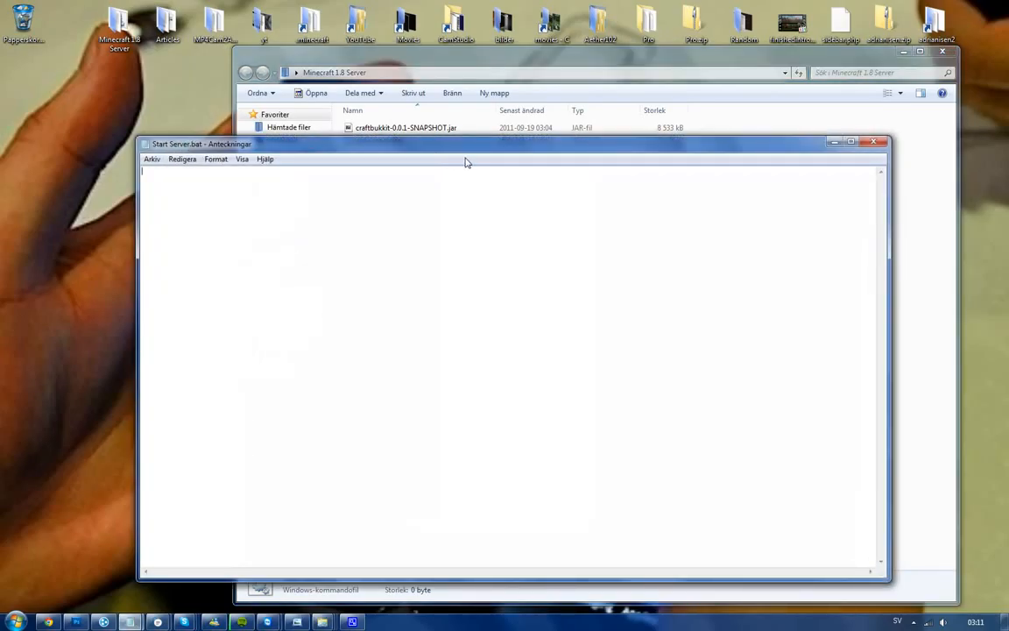
{"action": "left_click_drag", "start_coordinate": [433, 140], "coordinate": [448, 164]}
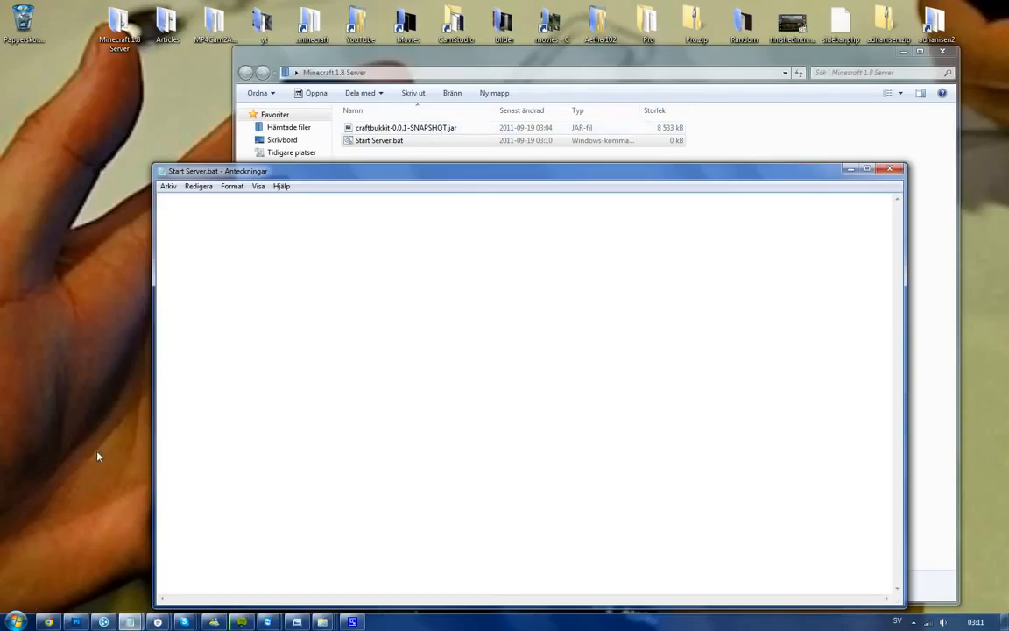
- Select the first Windows batch script code block on the Bukkit wiki's Setting up a server page
{"action": "left_click", "coordinate": [62, 621]}
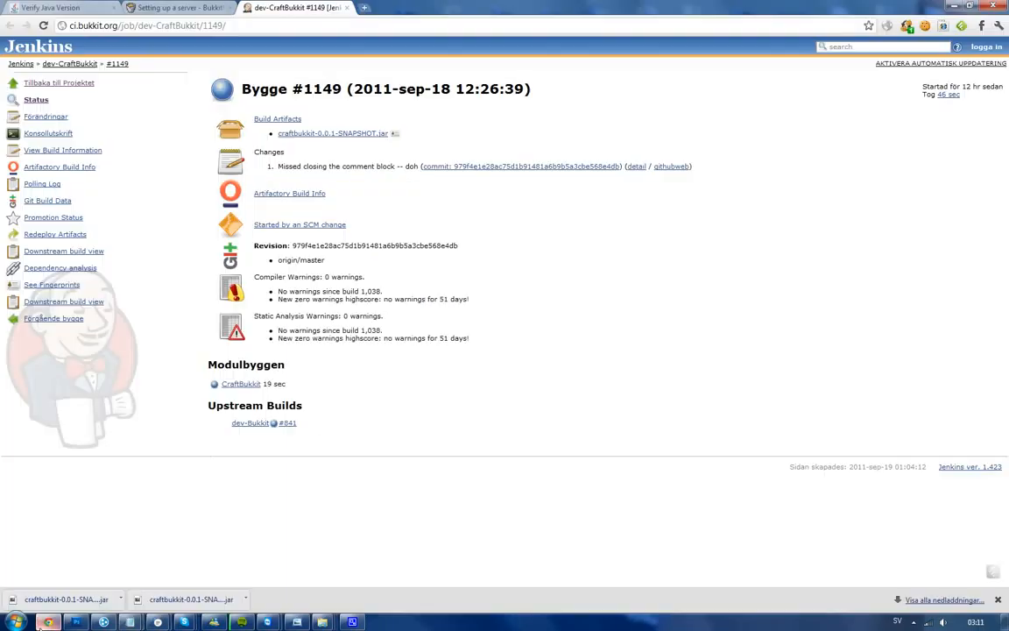
{"action": "left_click", "coordinate": [144, 8]}
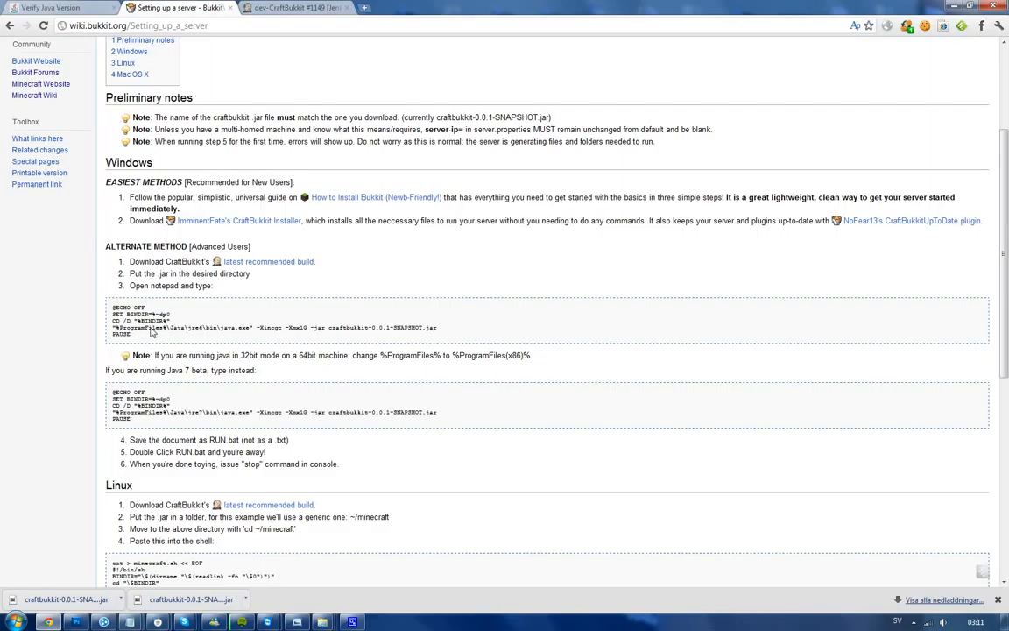
{"action": "triple_click", "coordinate": [110, 303]}
{"action": "key", "text": "ctrl+c"}
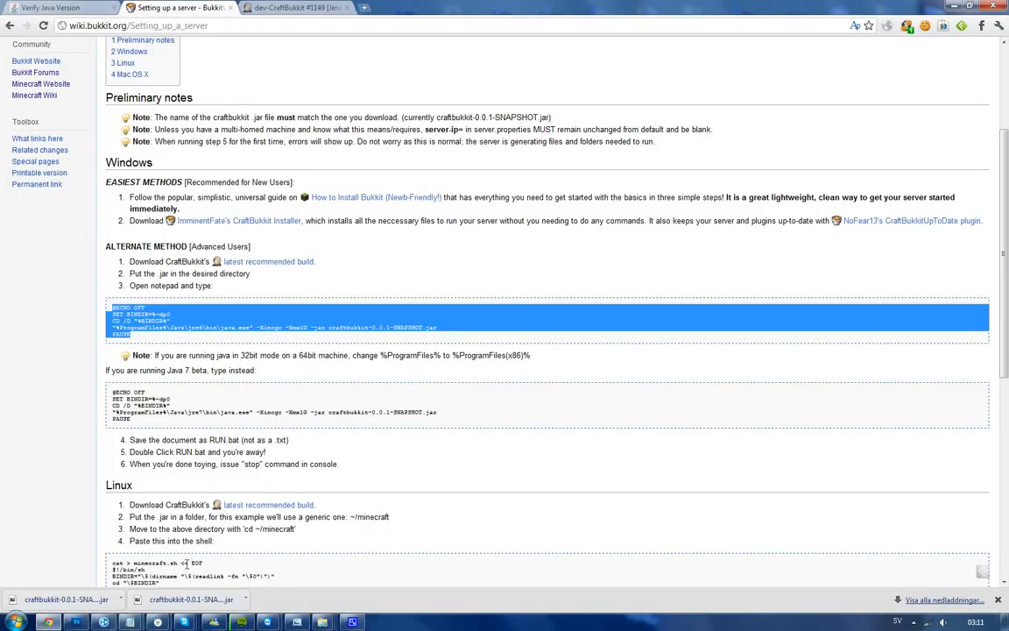
{"action": "left_click", "coordinate": [129, 621]}
- Paste the copied batch script into Start Server.bat, then return to the wiki page
{"action": "left_click", "coordinate": [208, 561]}
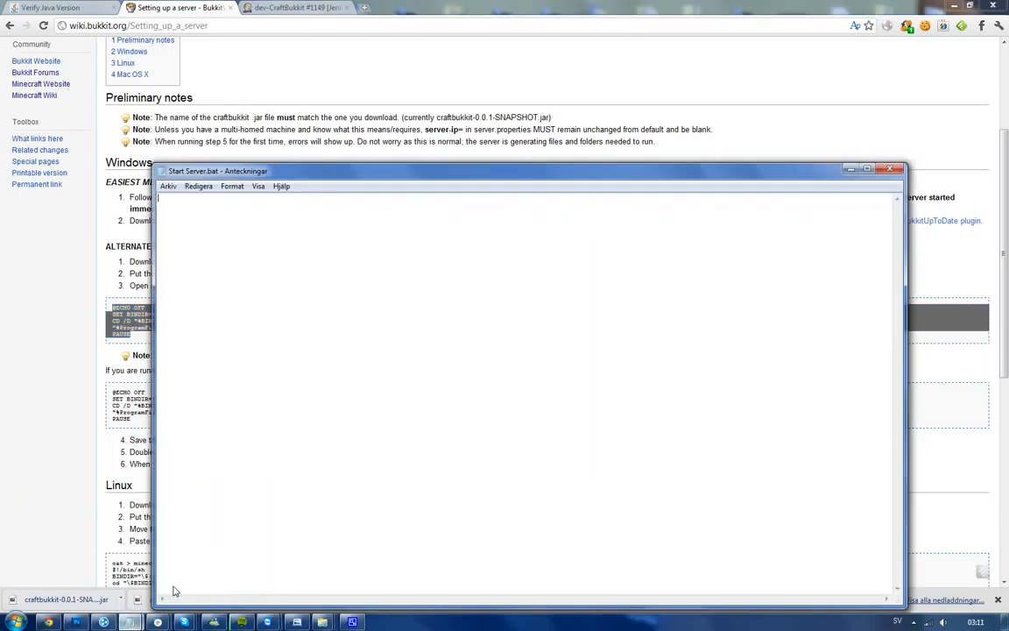
{"action": "key", "text": "ctrl+v"}
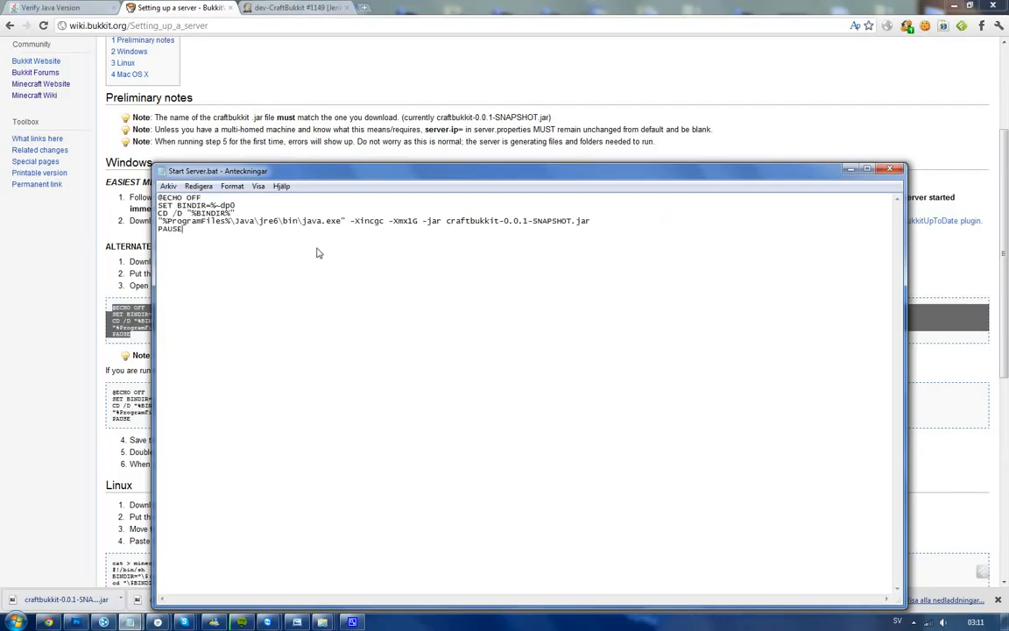
{"action": "left_click_drag", "start_coordinate": [368, 175], "coordinate": [473, 98]}
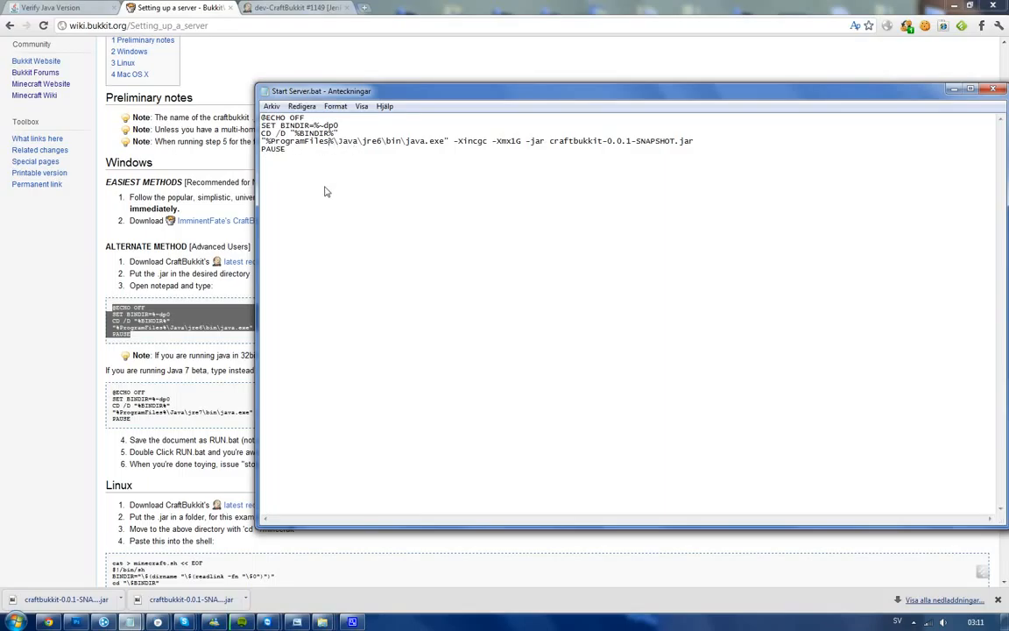
{"action": "key", "text": "alt+Tab"}
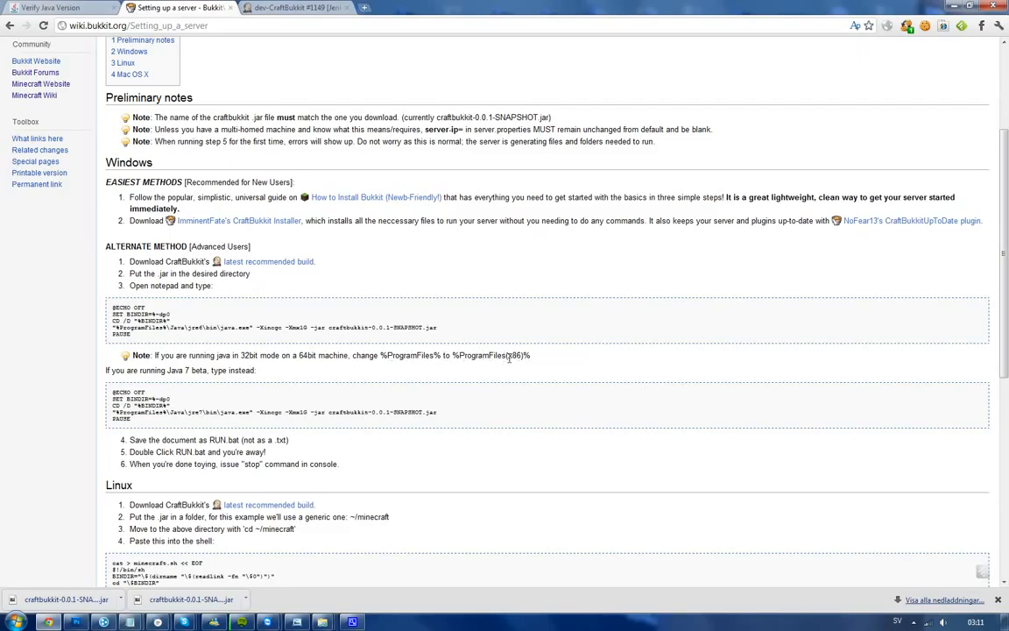
- Change the Start Server.bat java path to %ProgramFiles(x86)%\Java\jre6\bin\java.exe
{"action": "left_click_drag", "start_coordinate": [453, 356], "coordinate": [556, 350]}
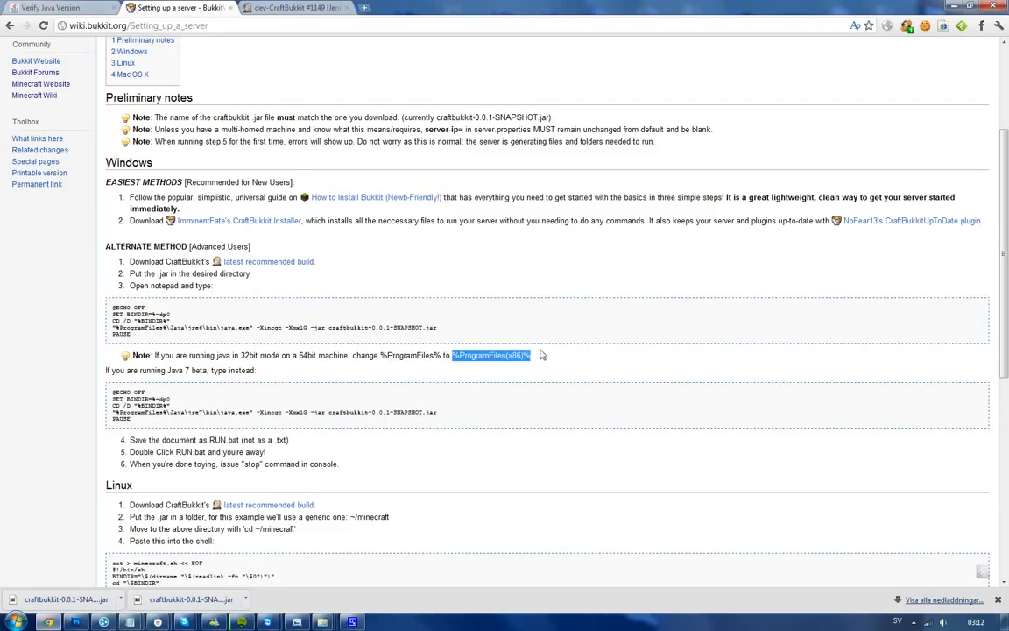
{"action": "mouse_move", "coordinate": [130, 621]}
{"action": "left_click", "coordinate": [188, 504]}
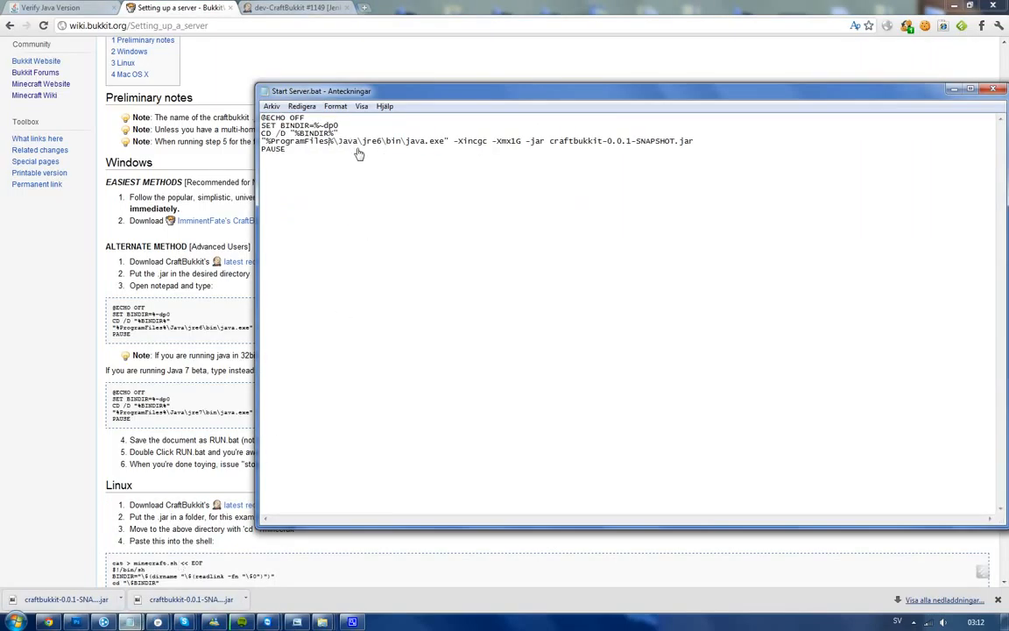
{"action": "type", "text": "()"}
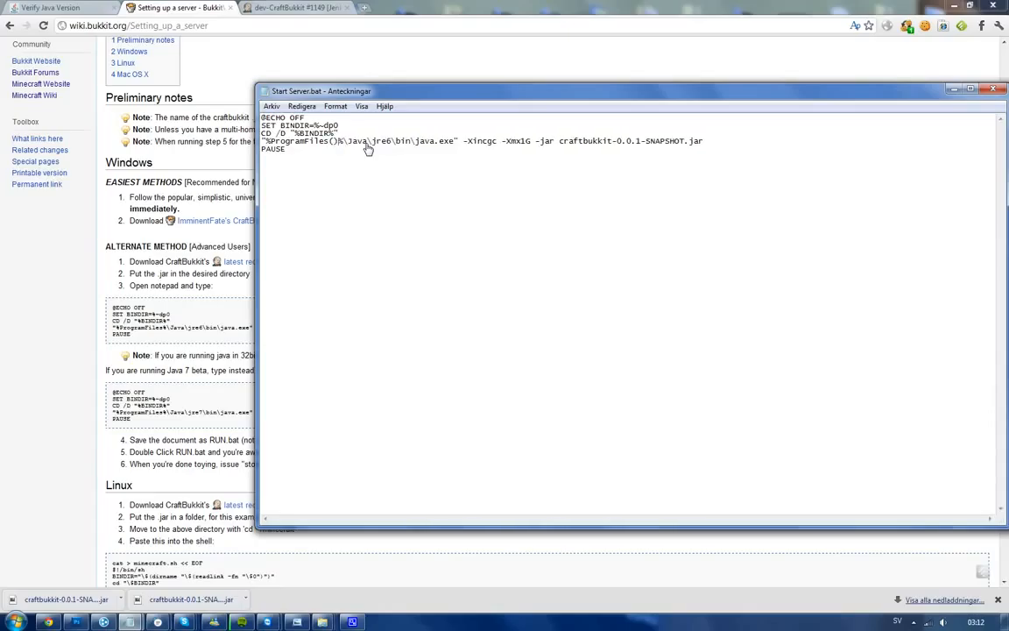
{"action": "type", "text": "x86"}
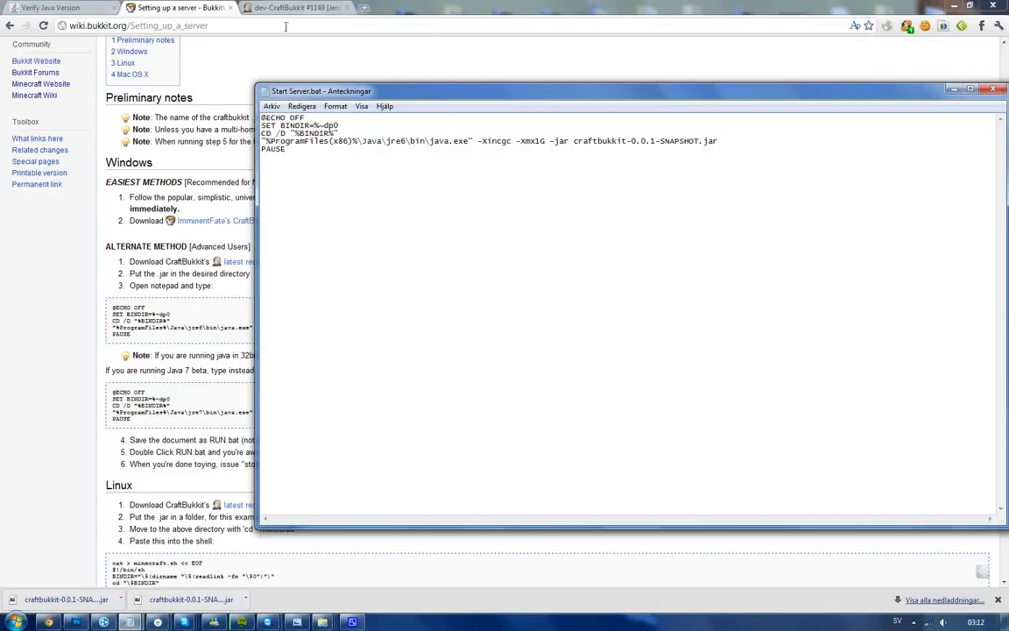
{"action": "left_click", "coordinate": [44, 6]}
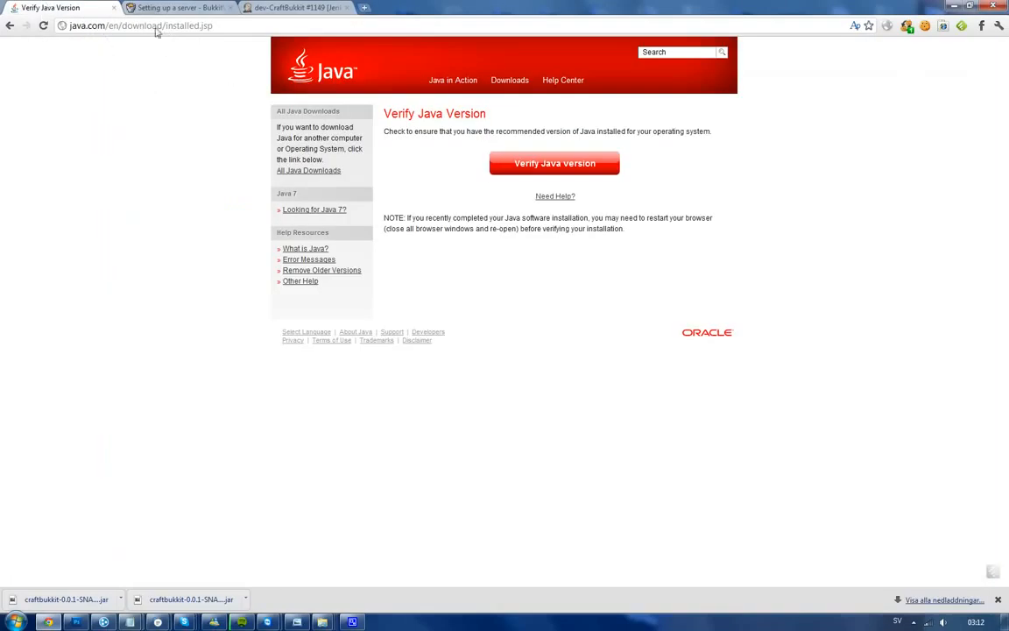
- Run java.com's check confirming Java Version 6 Update 27, then return to the Bukkit wiki
{"action": "left_click", "coordinate": [554, 163]}
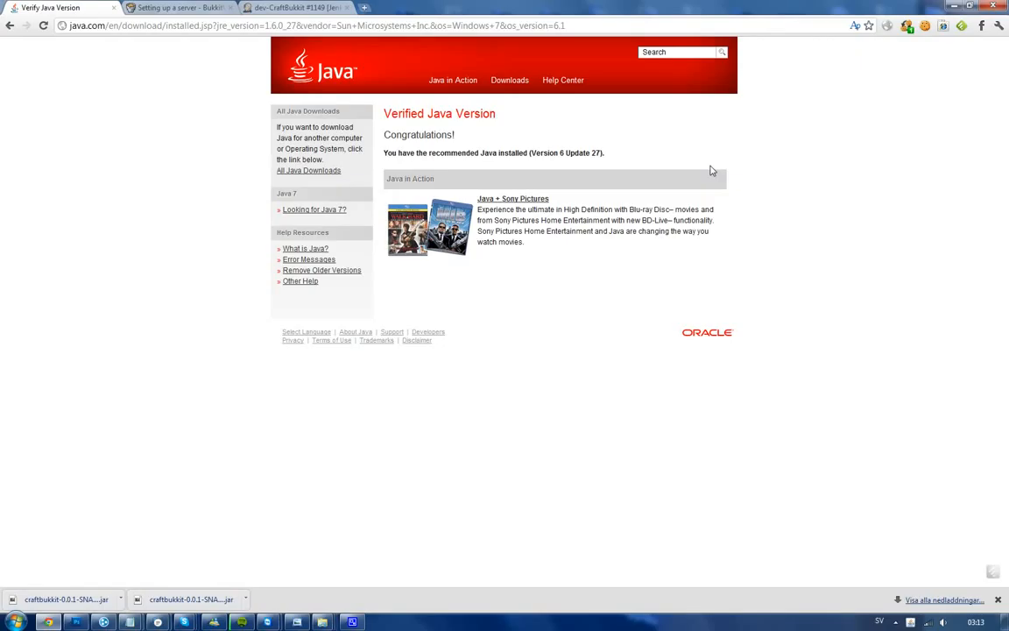
{"action": "left_click", "coordinate": [250, 8]}
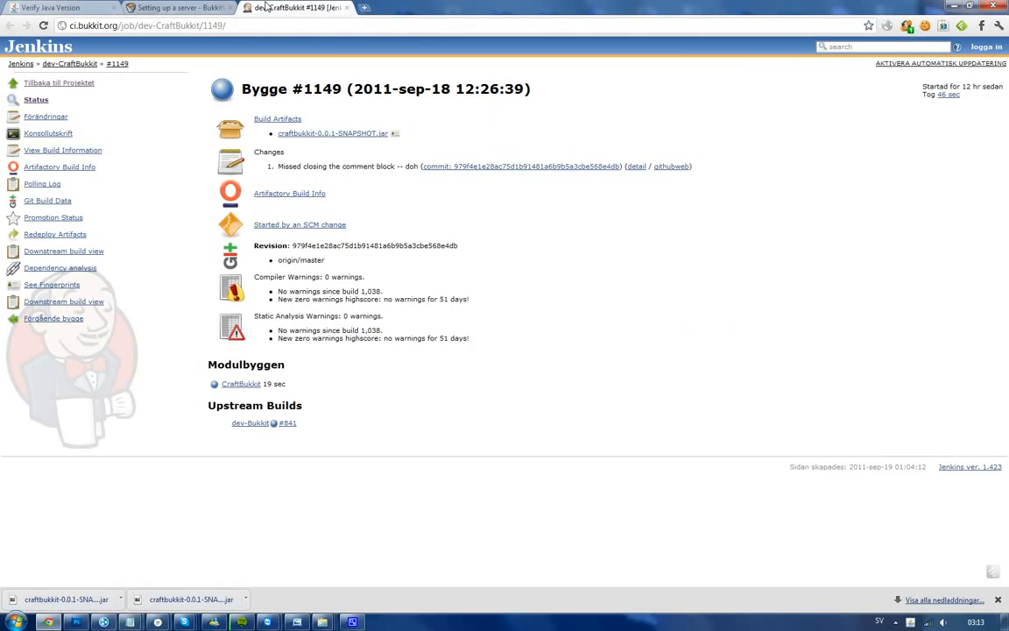
{"action": "left_click", "coordinate": [196, 7]}
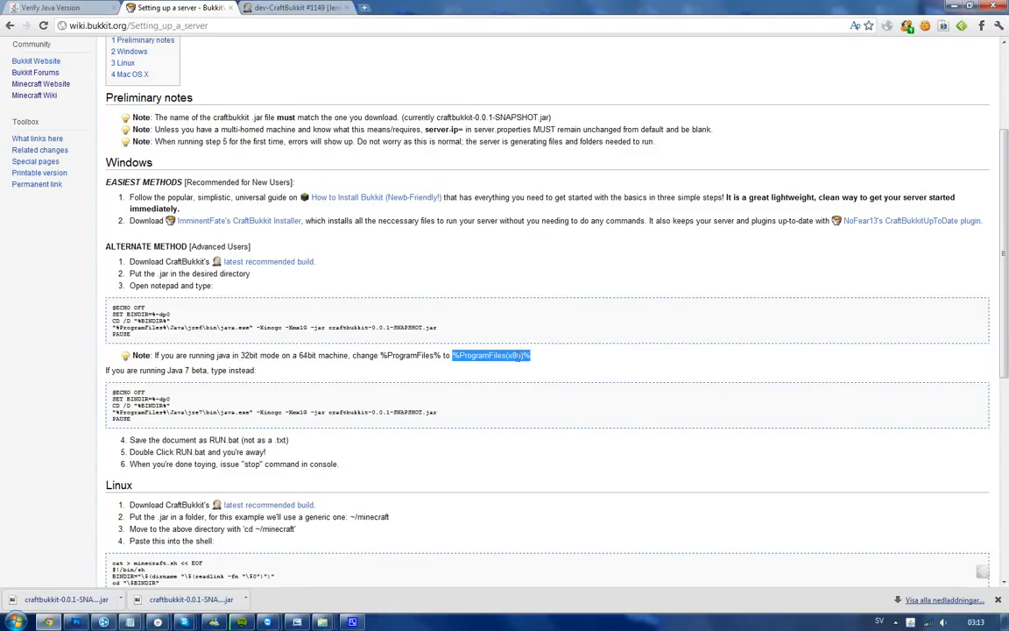
- Deselect the wiki note text and bring the Start Server.bat Notepad window back in front
{"action": "left_click", "coordinate": [518, 361]}
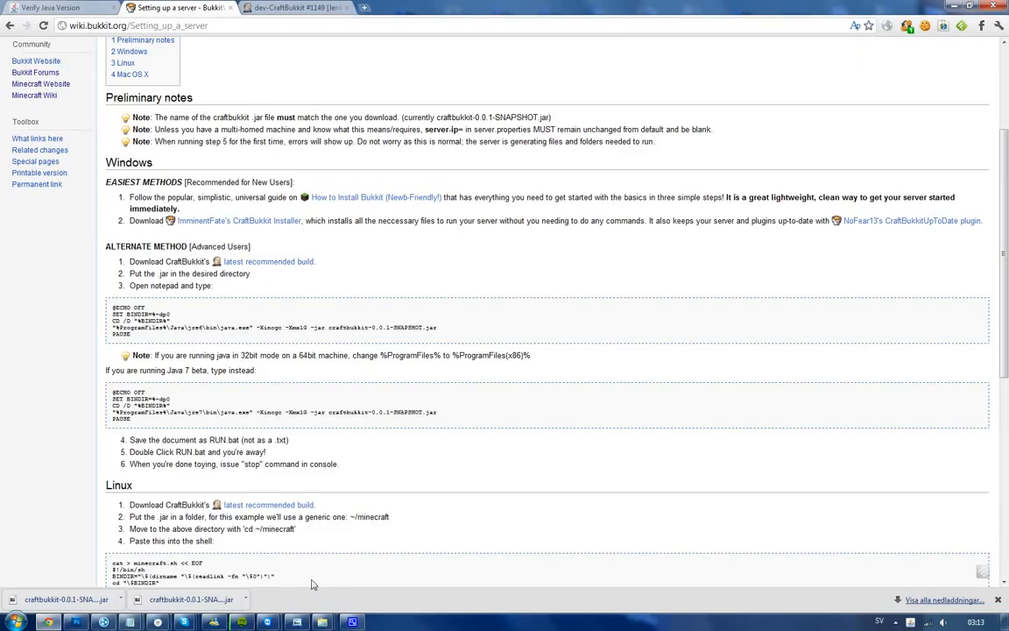
{"action": "mouse_move", "coordinate": [129, 622]}
{"action": "left_click", "coordinate": [202, 559]}
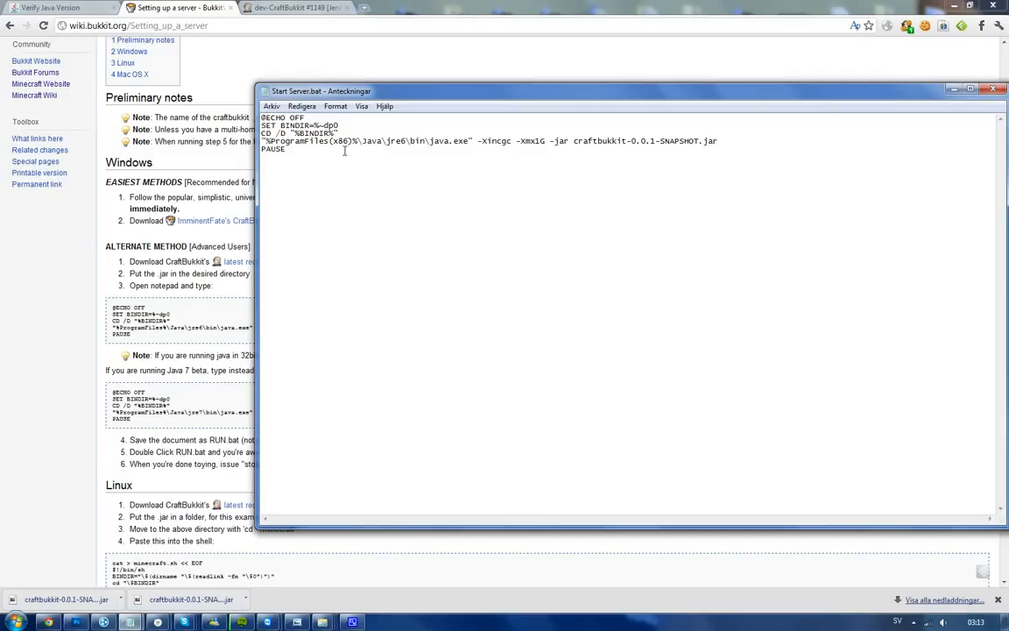
- Save the edited Start Server.bat with Arkiv > Spara and close Notepad
{"action": "left_click", "coordinate": [271, 106]}
{"action": "left_click", "coordinate": [289, 146]}
{"action": "left_click", "coordinate": [999, 91]}
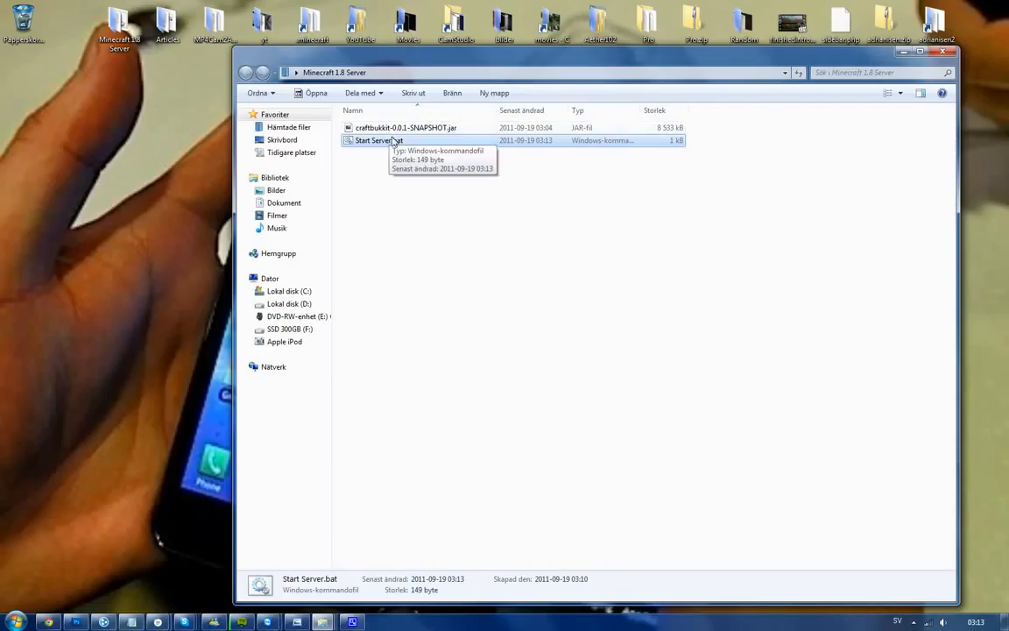
- Run Start Server.bat once so the server generates its world, plugins and config files
{"action": "double_click", "coordinate": [393, 141]}
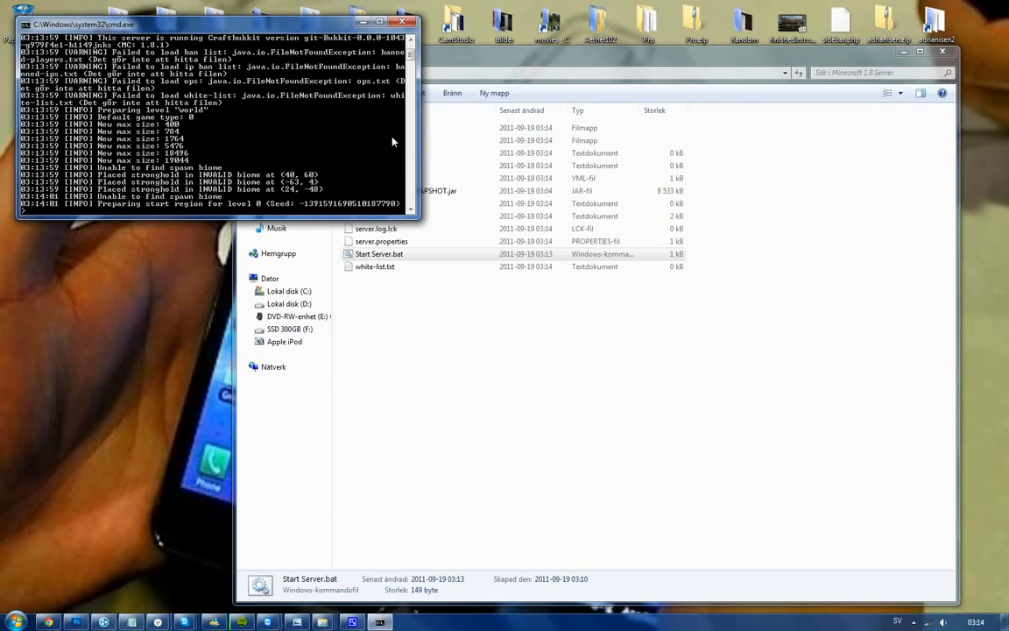
{"action": "scroll", "coordinate": [225, 120], "scroll_direction": "up", "scroll_amount": 3}
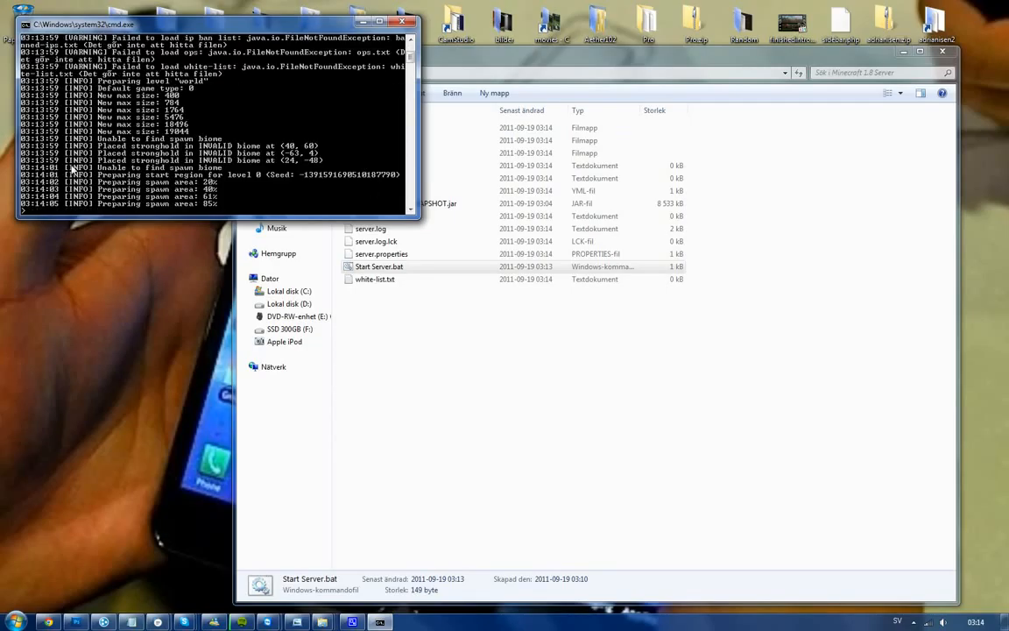
{"action": "left_click_drag", "start_coordinate": [201, 31], "coordinate": [557, 185]}
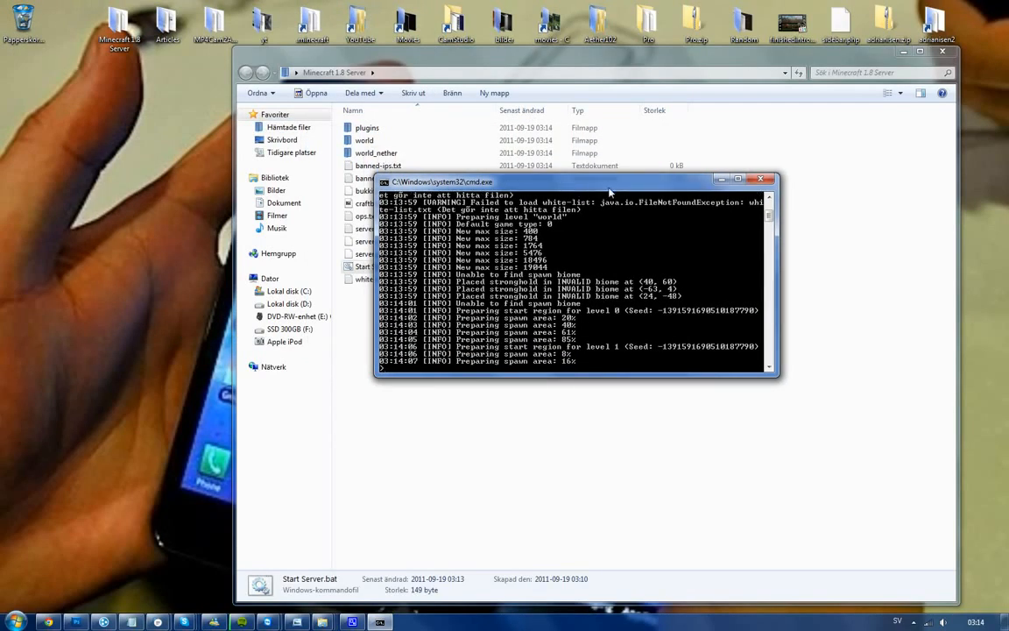
{"action": "left_click", "coordinate": [724, 181]}
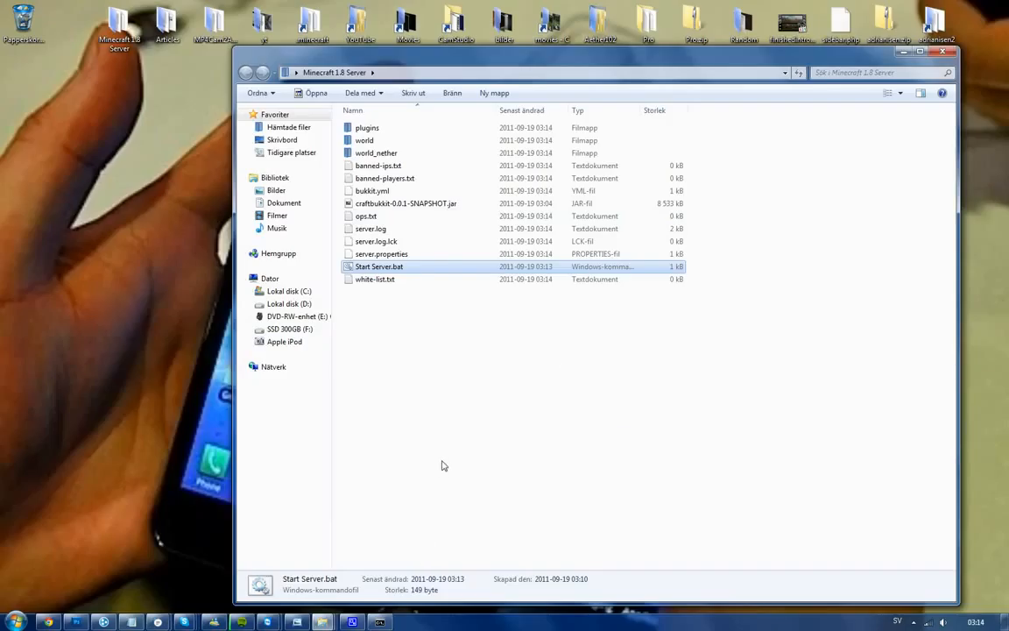
{"action": "key", "text": "ctrl+a"}
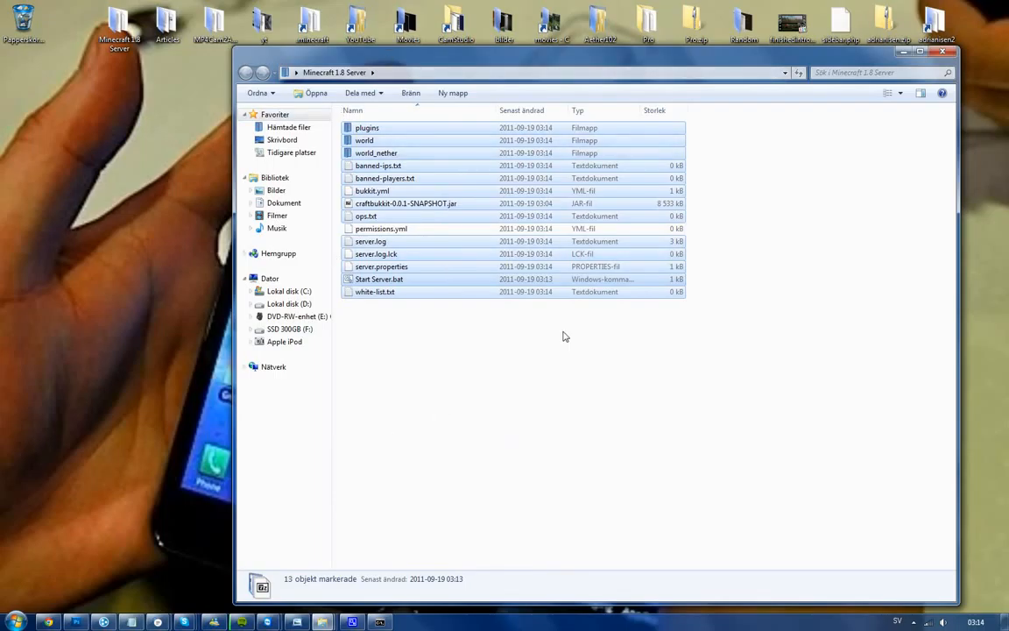
- Stop the running server with the stop command and close its console
{"action": "key", "text": "alt+Tab"}
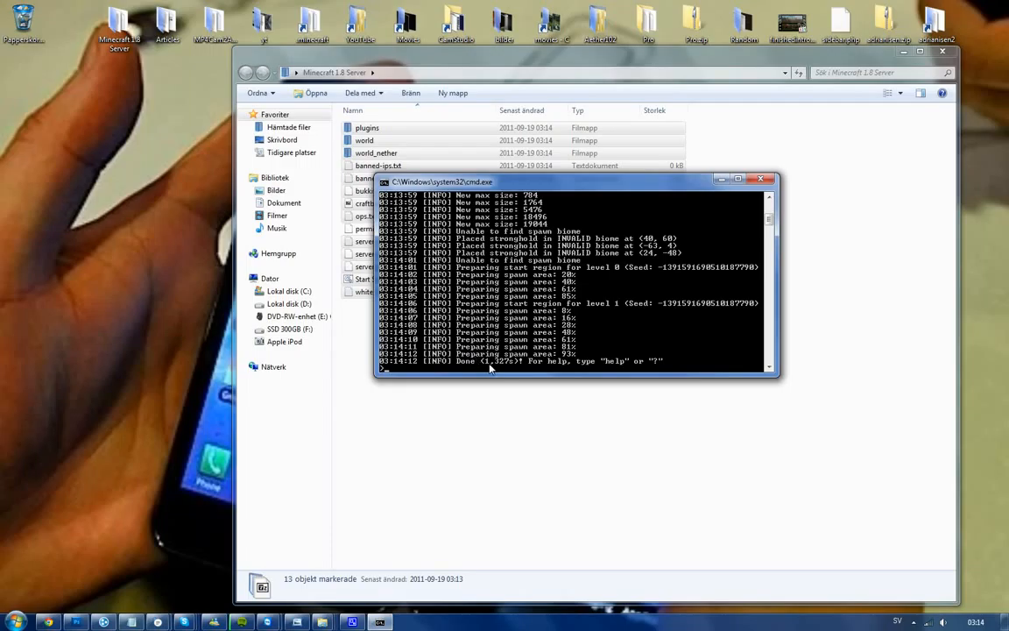
{"action": "left_click_drag", "start_coordinate": [492, 194], "coordinate": [372, 190]}
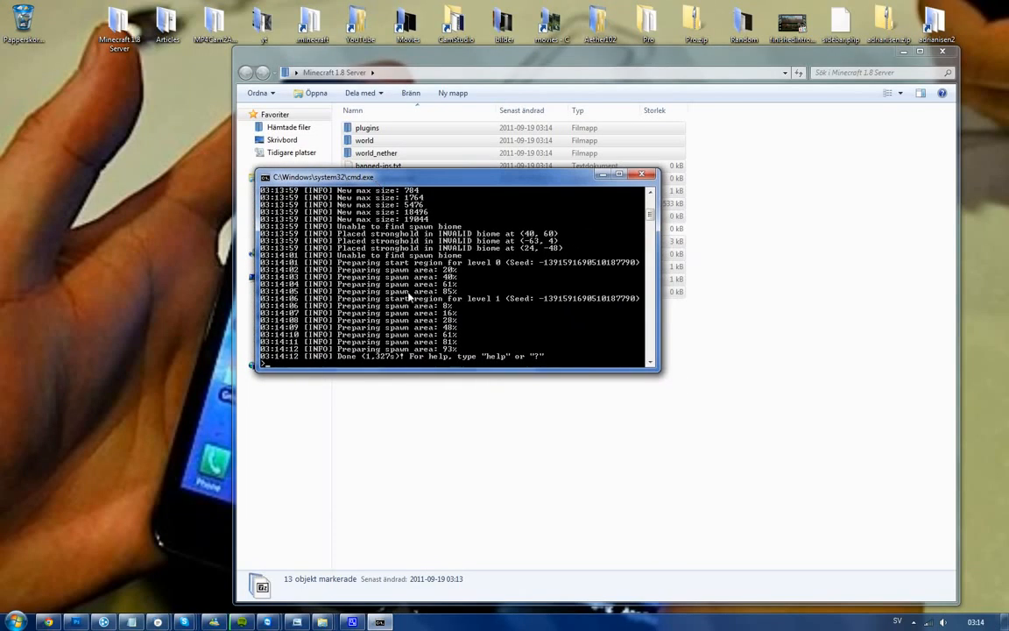
{"action": "type", "text": "op"}
{"action": "key", "text": "Return"}
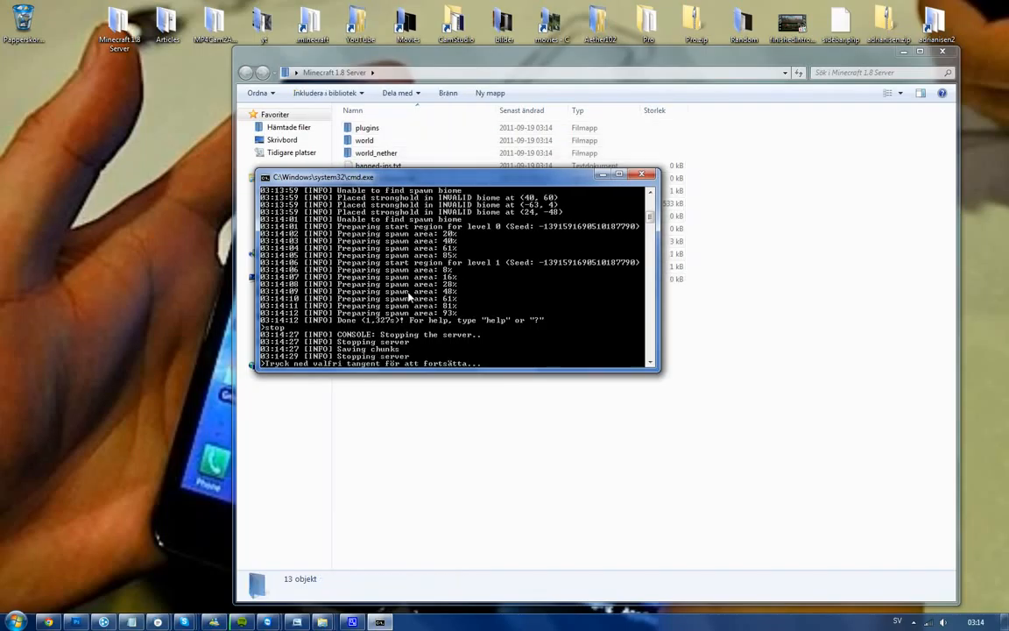
{"action": "key", "text": "Return"}
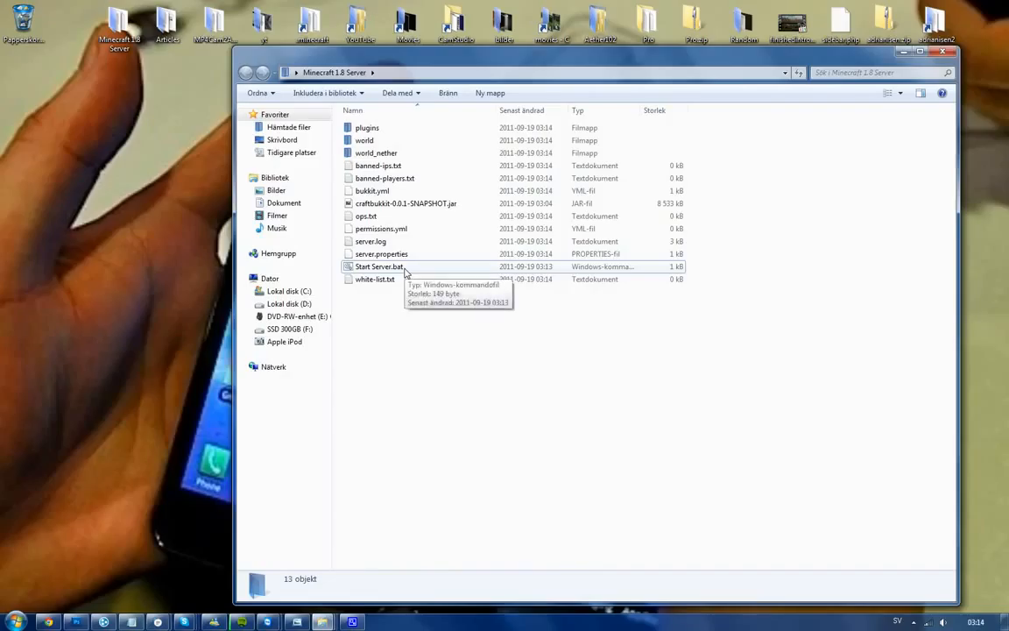
- Relaunch the server from Start Server.bat and move its console over the file list
{"action": "double_click", "coordinate": [405, 273]}
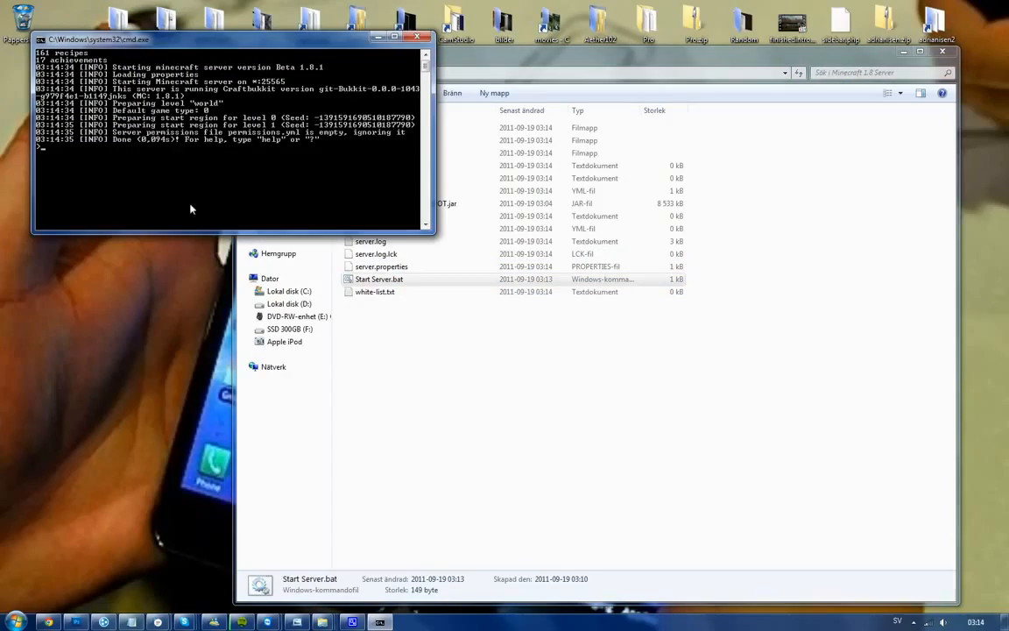
{"action": "left_click_drag", "start_coordinate": [285, 42], "coordinate": [749, 88]}
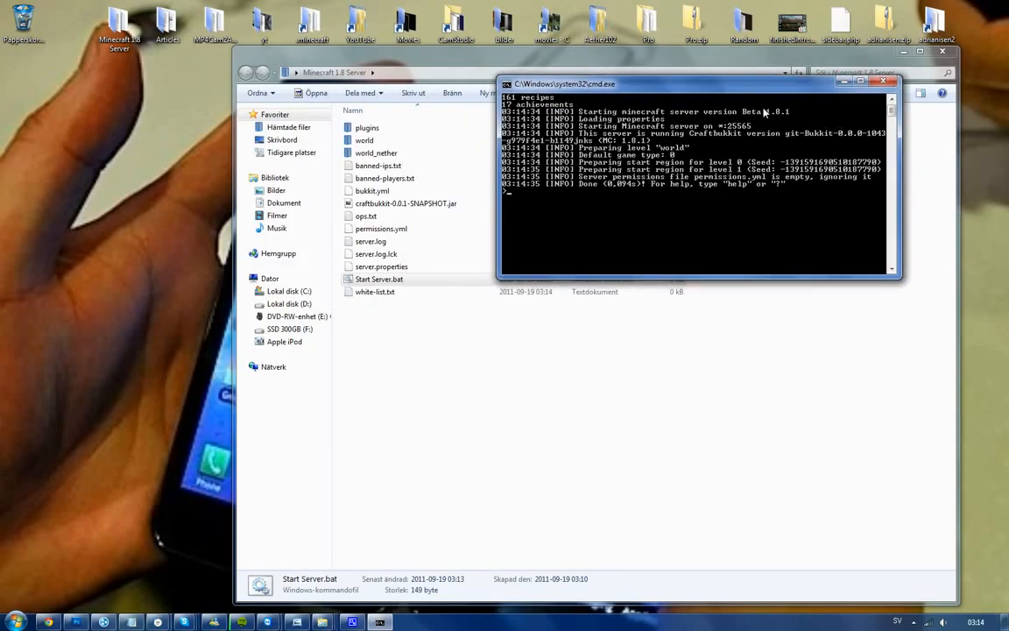
- Launch Minecraft from the Start menu search and log in with the saved account
{"action": "key", "text": "super"}
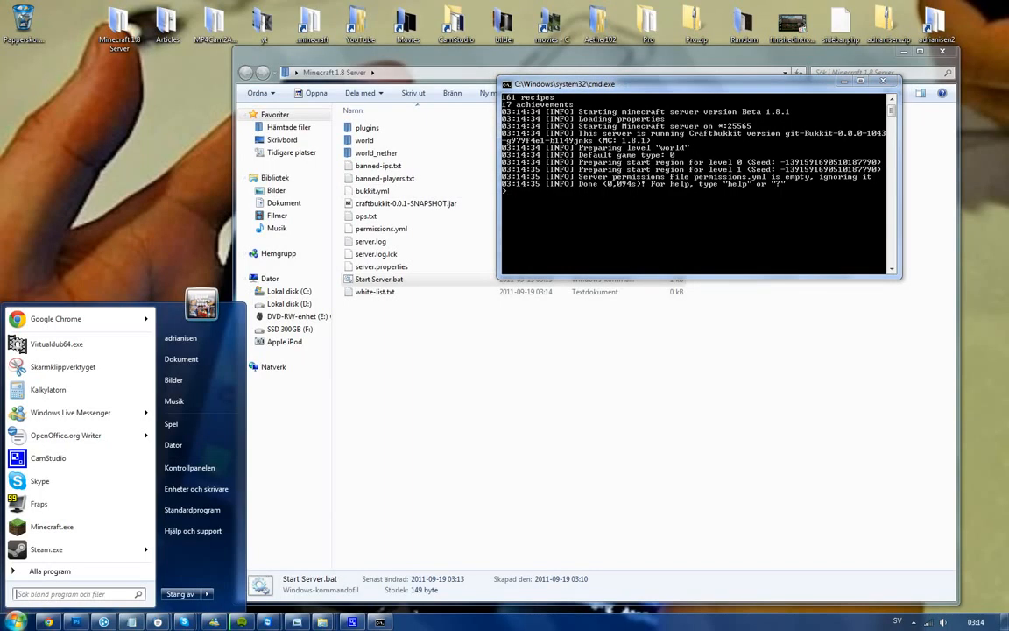
{"action": "type", "text": "minecraft"}
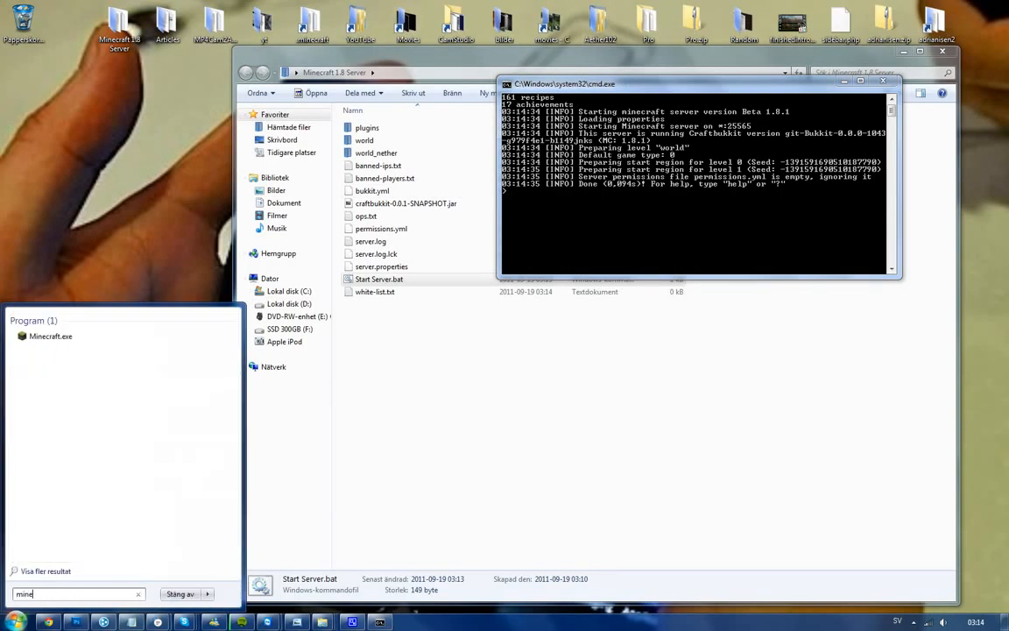
{"action": "key", "text": "Return"}
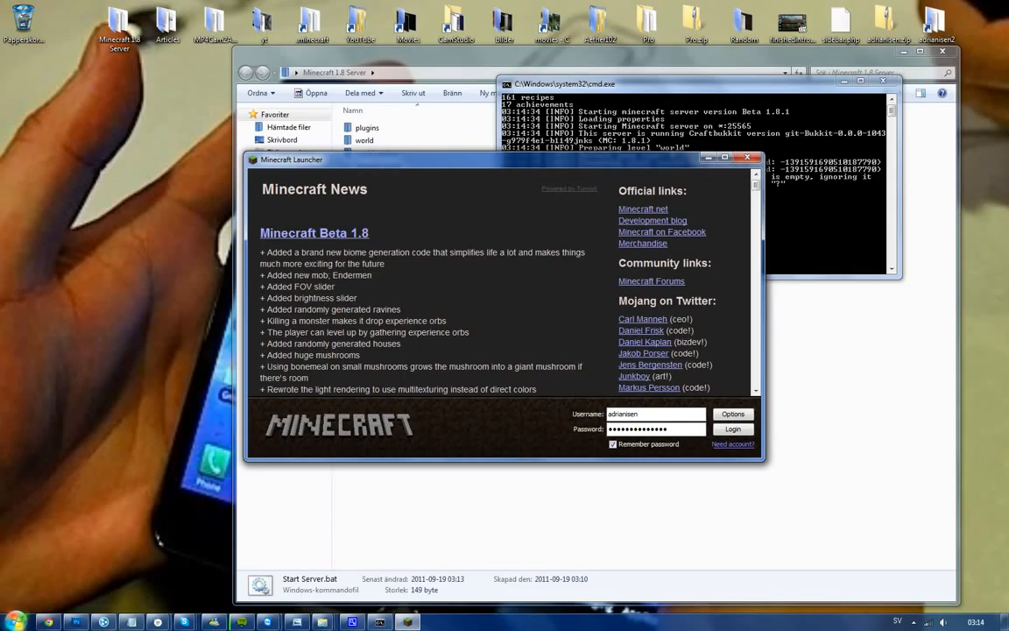
{"action": "left_click", "coordinate": [740, 432]}
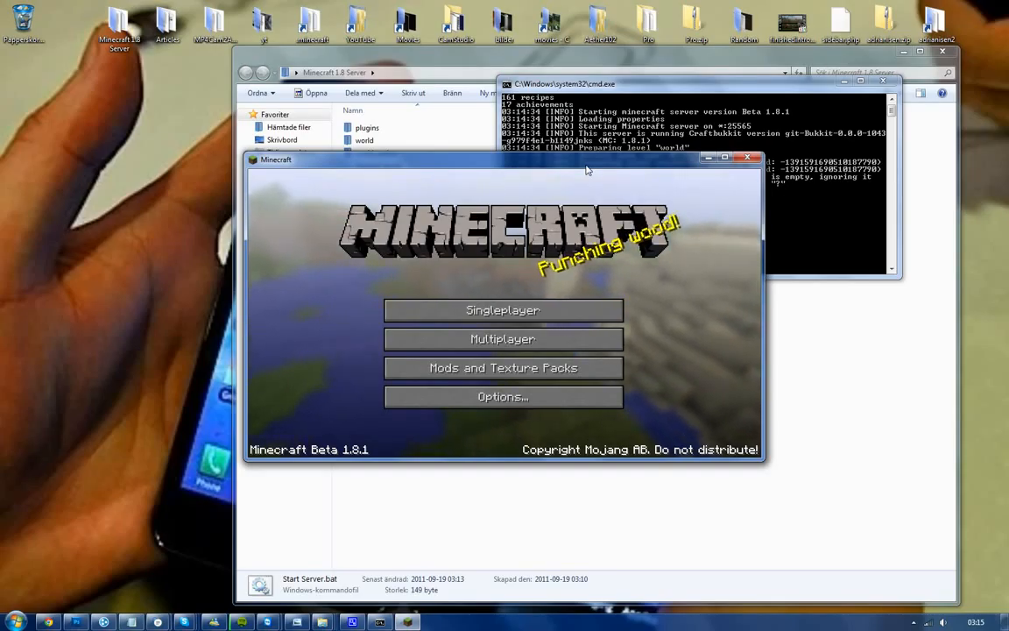
- Delete the old My server entry from the multiplayer list
{"action": "left_click", "coordinate": [531, 341]}
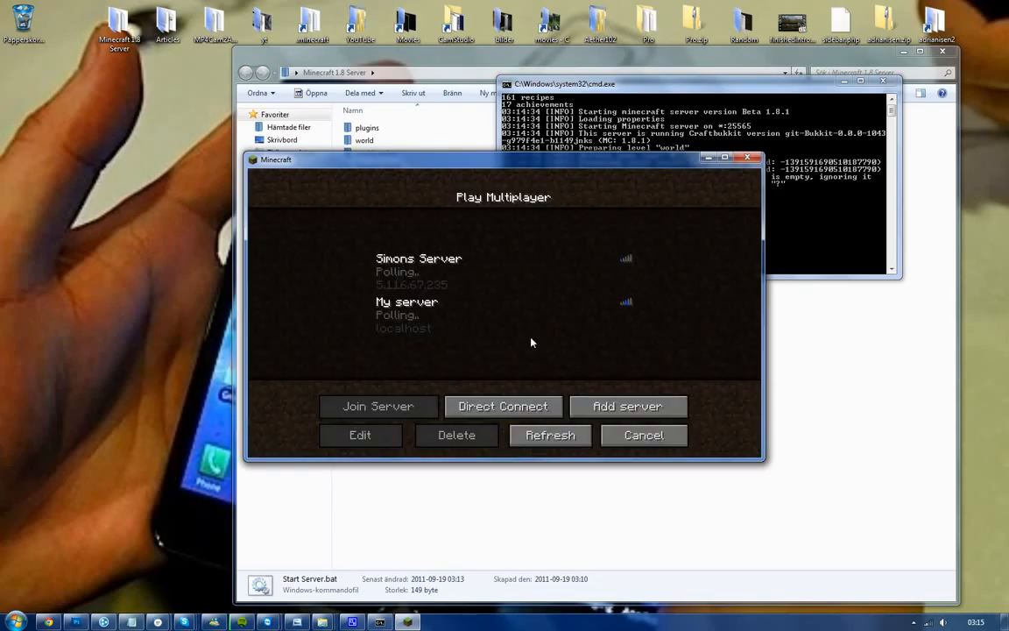
{"action": "left_click", "coordinate": [473, 318]}
{"action": "left_click", "coordinate": [447, 435]}
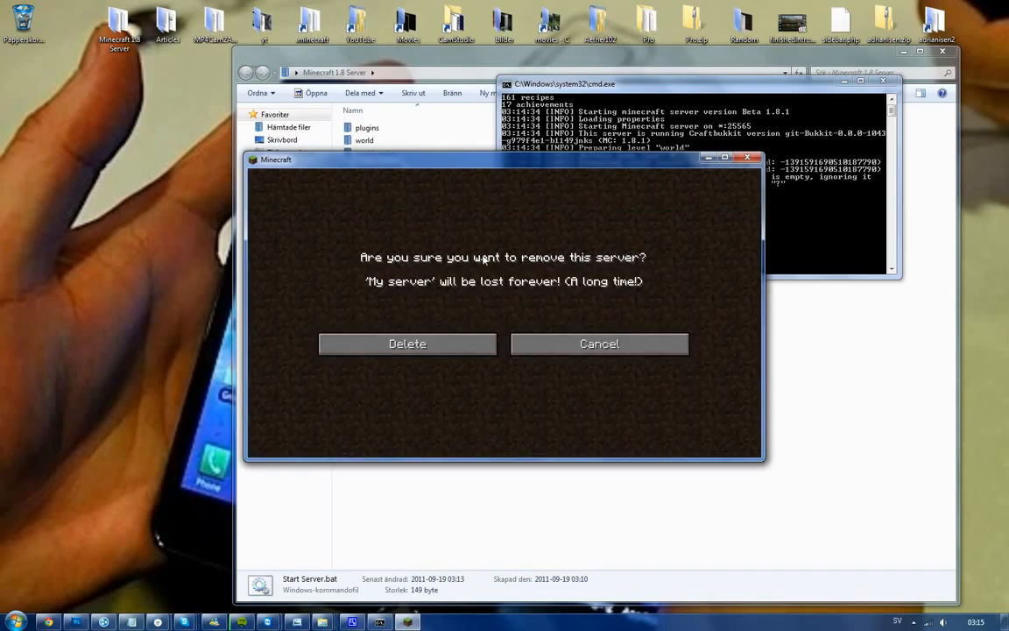
{"action": "left_click", "coordinate": [449, 349]}
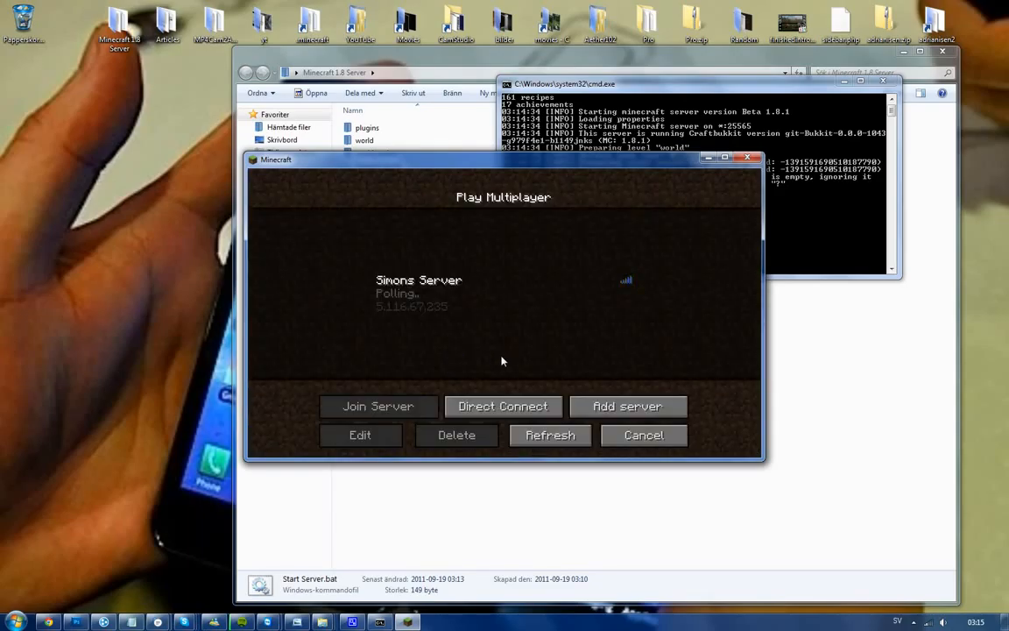
- Add a server named My Local Server with address localhost
{"action": "left_click", "coordinate": [585, 405]}
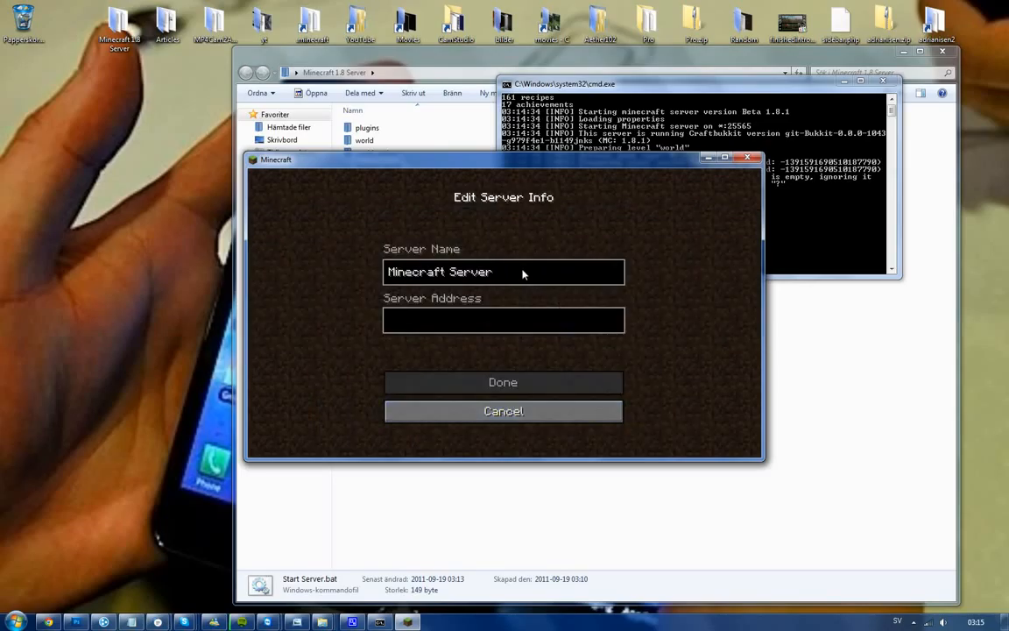
{"action": "key", "text": "BackSpace"}
{"action": "key", "text": "BackSpace"}
{"action": "key", "text": "BackSpace"}
{"action": "key", "text": "BackSpace"}
{"action": "key", "text": "BackSpace"}
{"action": "key", "text": "BackSpace"}
{"action": "key", "text": "BackSpace"}
{"action": "key", "text": "BackSpace"}
{"action": "key", "text": "BackSpace"}
{"action": "key", "text": "BackSpace"}
{"action": "key", "text": "BackSpace"}
{"action": "key", "text": "BackSpace"}
{"action": "key", "text": "BackSpace"}
{"action": "key", "text": "BackSpace"}
{"action": "key", "text": "BackSpace"}
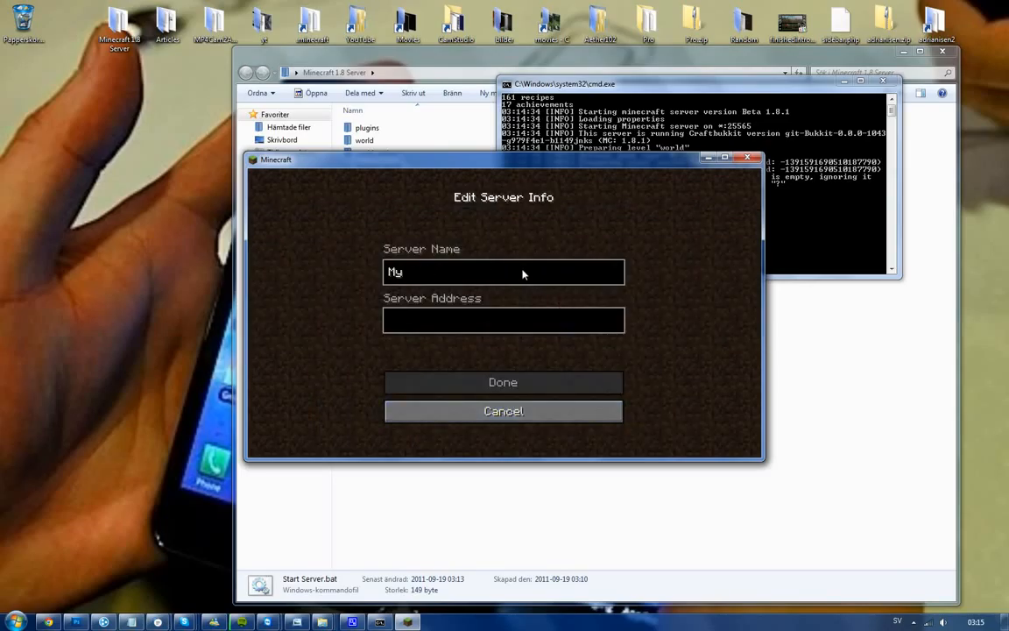
{"action": "type", "text": "My Loc"}
{"action": "type", "text": "al Serve"}
{"action": "type", "text": "localhost"}
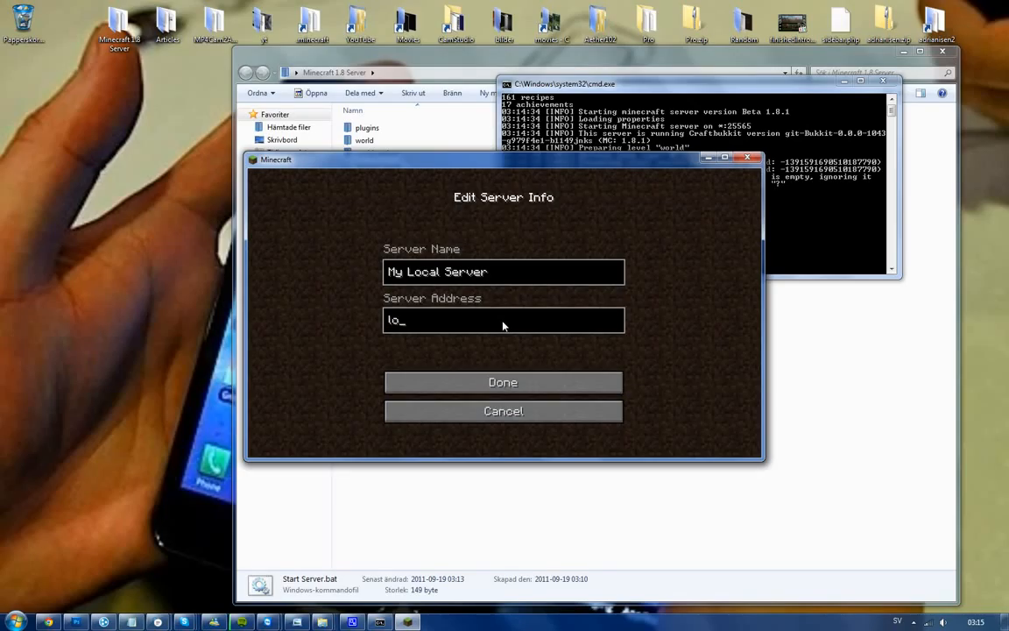
{"action": "left_click", "coordinate": [578, 387]}
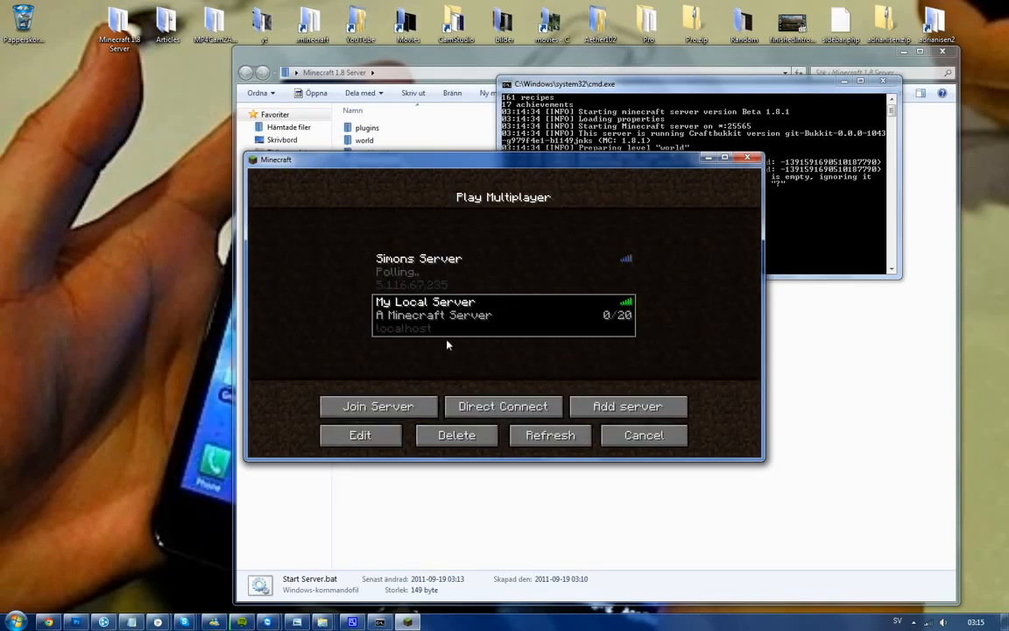
{"action": "mouse_move", "coordinate": [627, 304]}
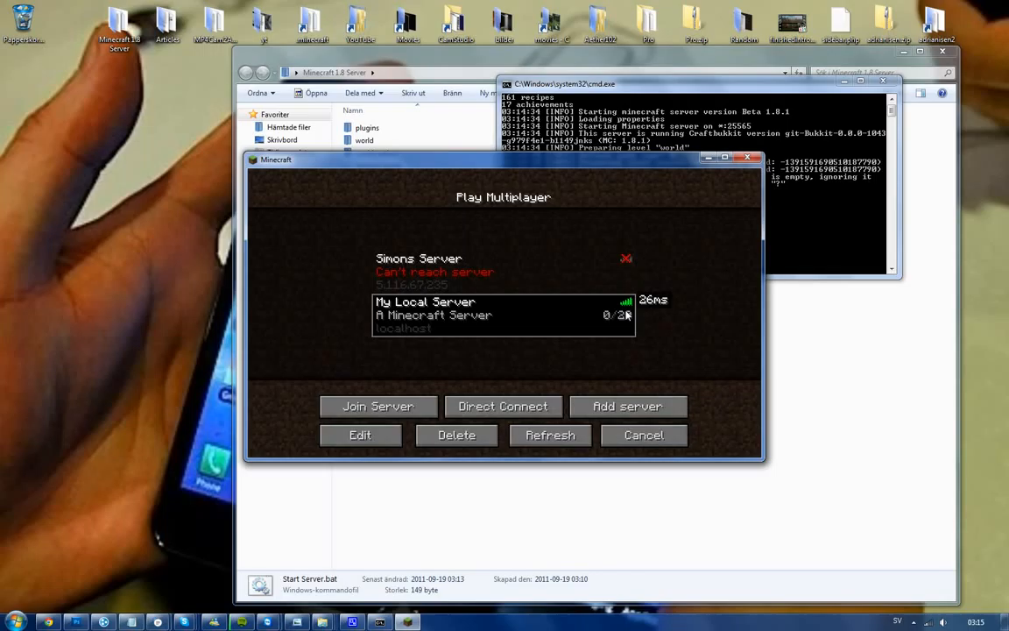
- Join My Local Server, walk across the grass and break the raised dirt block
{"action": "double_click", "coordinate": [406, 324]}
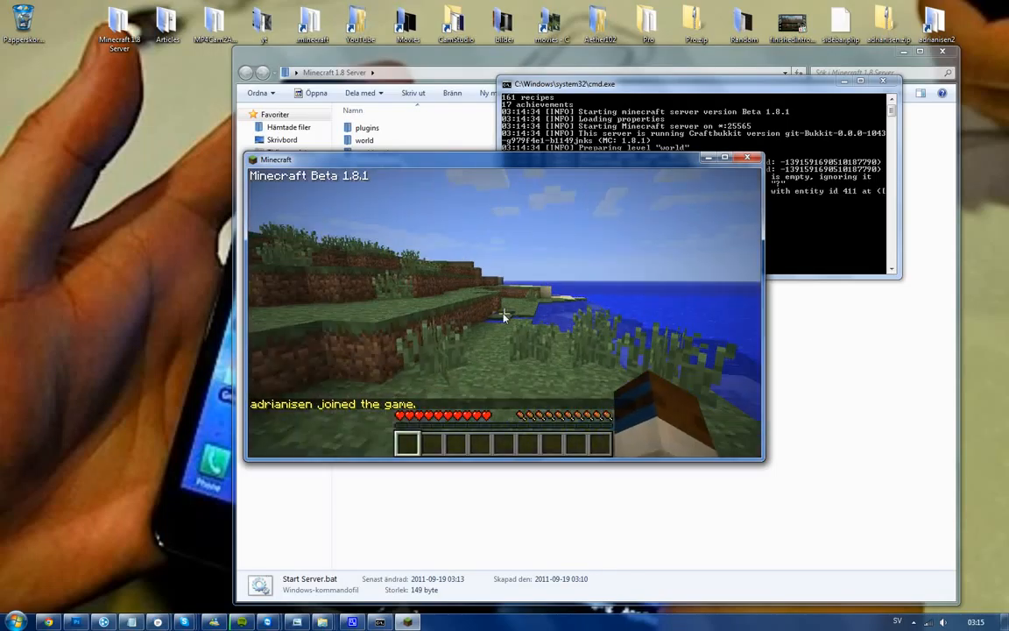
{"action": "key", "text": "w"}
{"action": "key", "text": "w"}
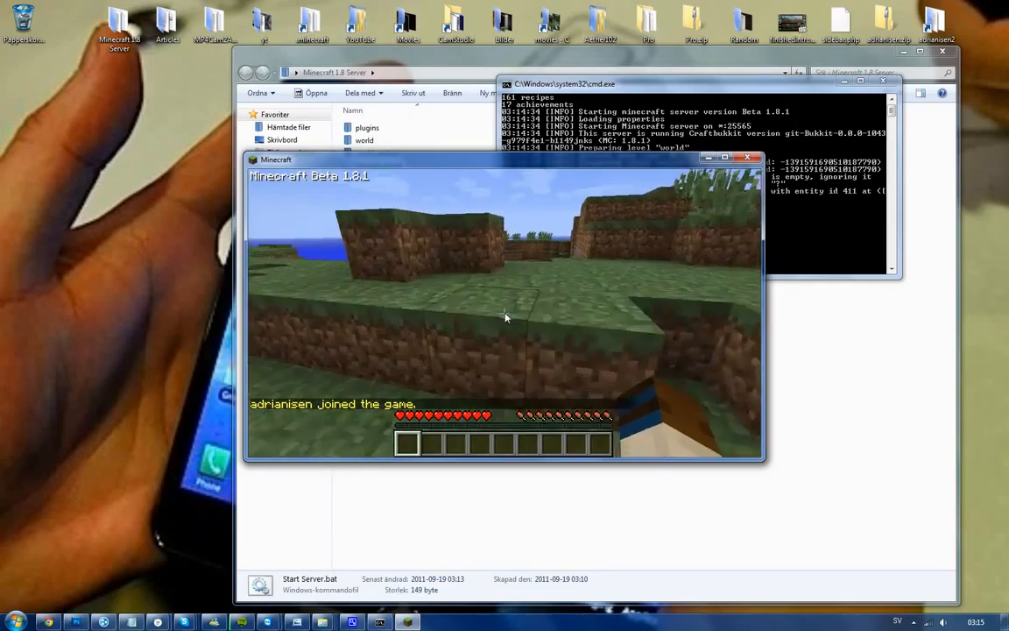
{"action": "key", "text": "w"}
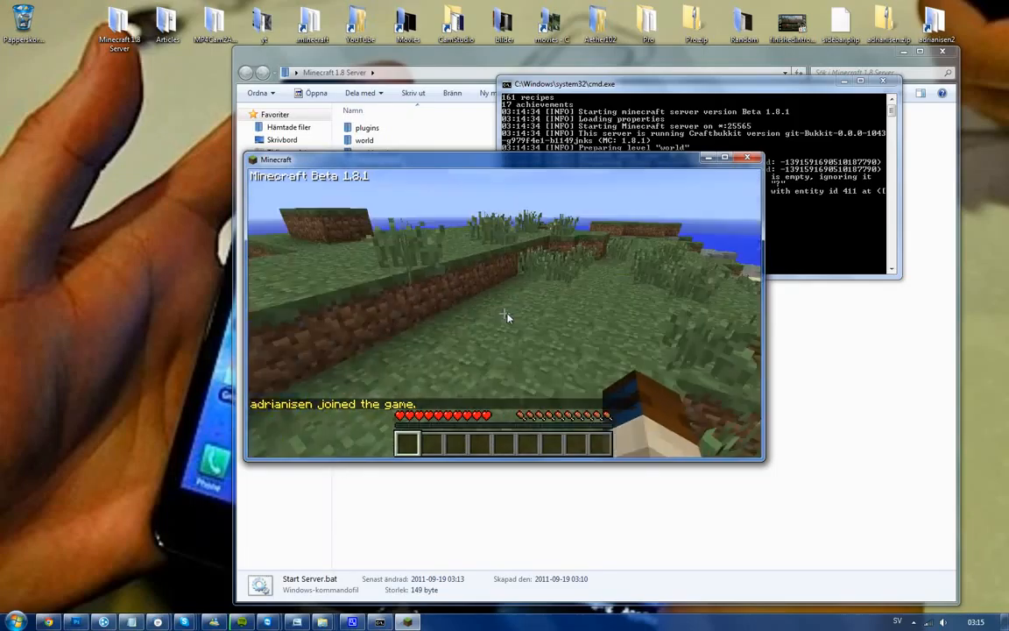
{"action": "key", "text": "w"}
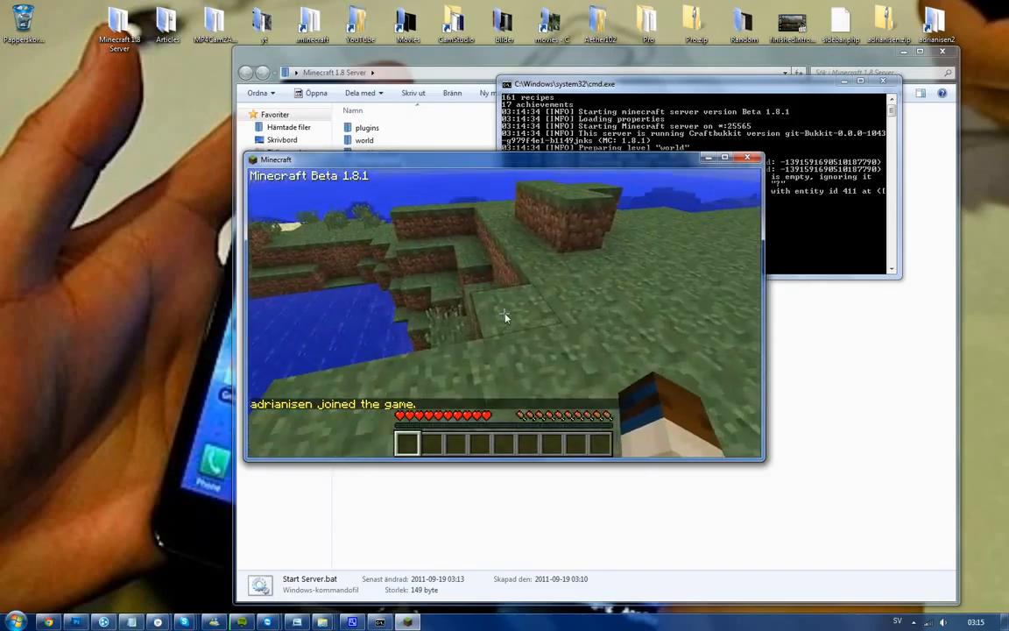
{"action": "left_click", "coordinate": [505, 317]}
{"action": "key", "text": "w"}
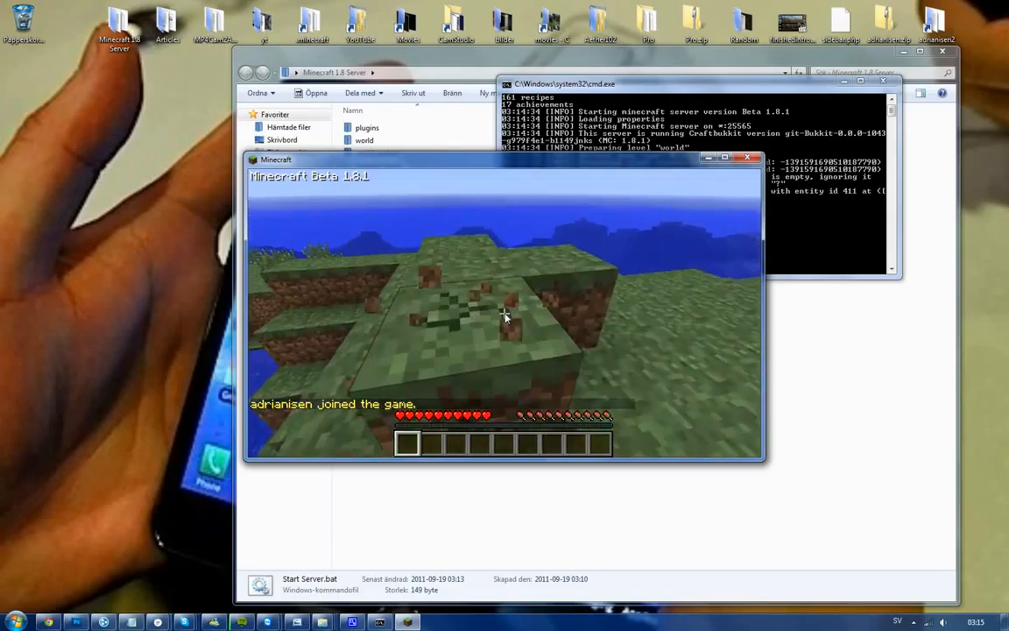
{"action": "left_click", "coordinate": [505, 317]}
{"action": "key", "text": "w"}
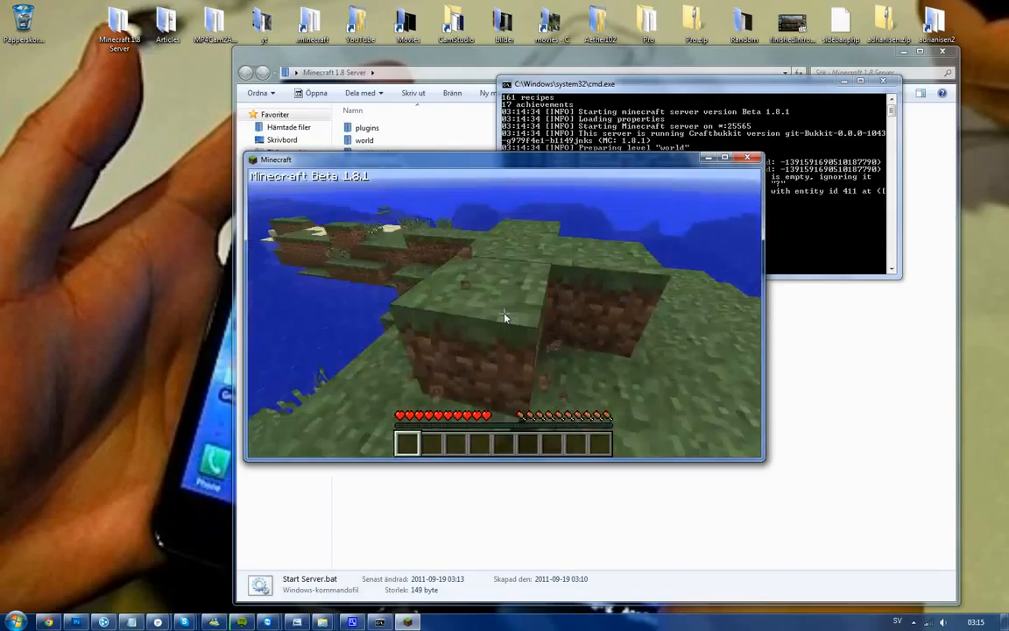
- Jump up onto the ledge and break two grass blocks on it
{"action": "key", "text": "w"}
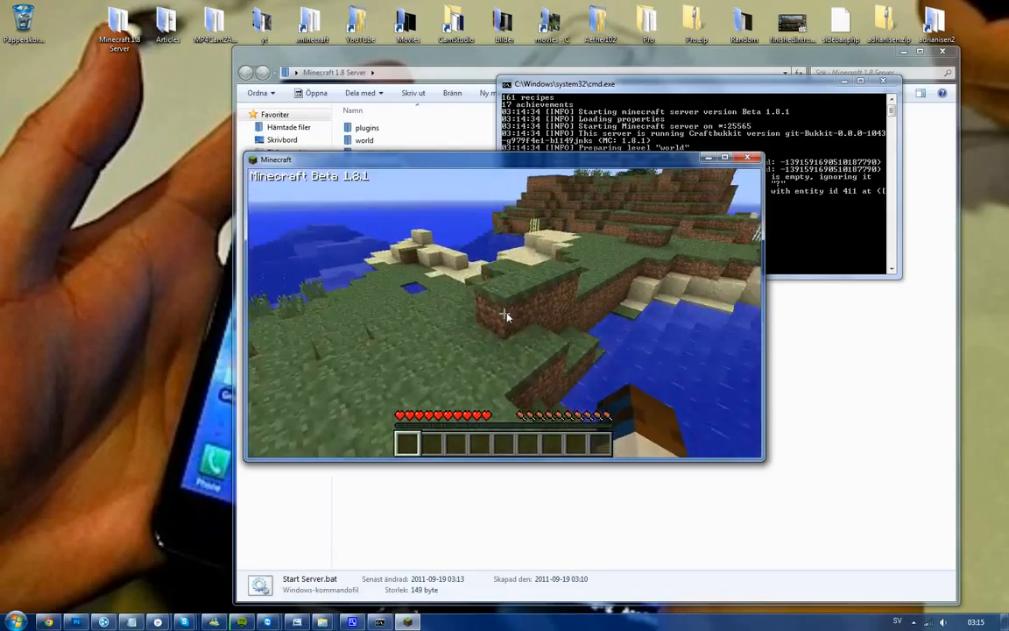
{"action": "key", "text": "space"}
{"action": "key", "text": "w"}
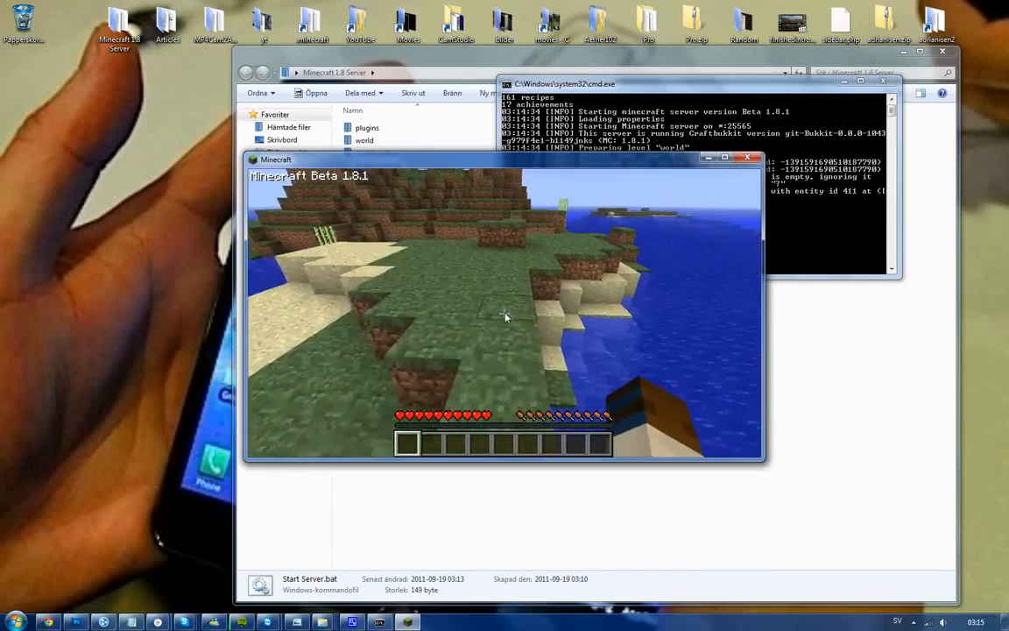
{"action": "left_click", "coordinate": [505, 317]}
{"action": "key", "text": "w"}
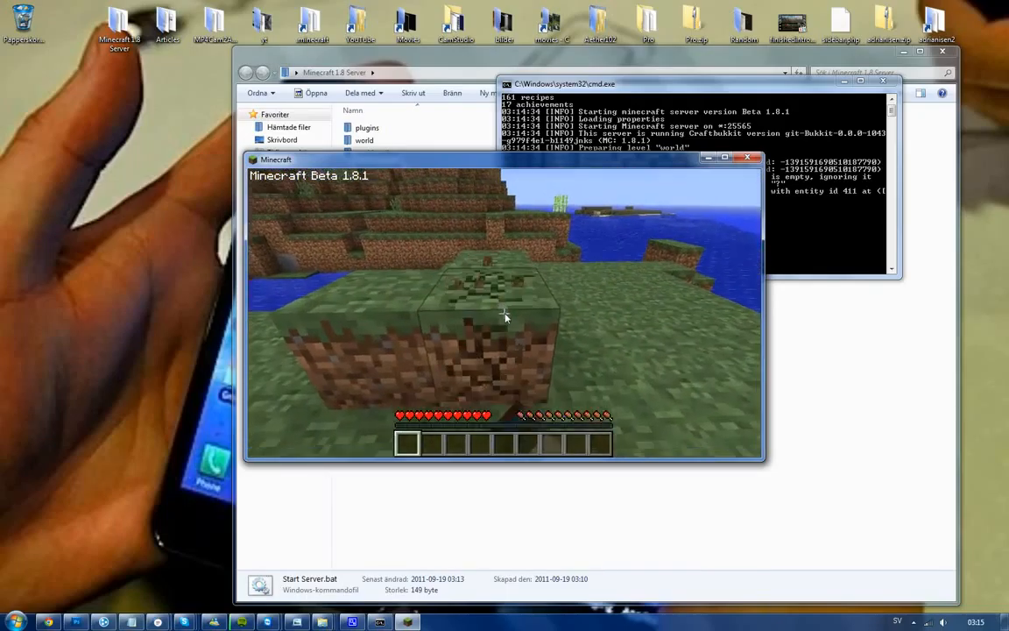
{"action": "key", "text": "w"}
{"action": "key", "text": "w"}
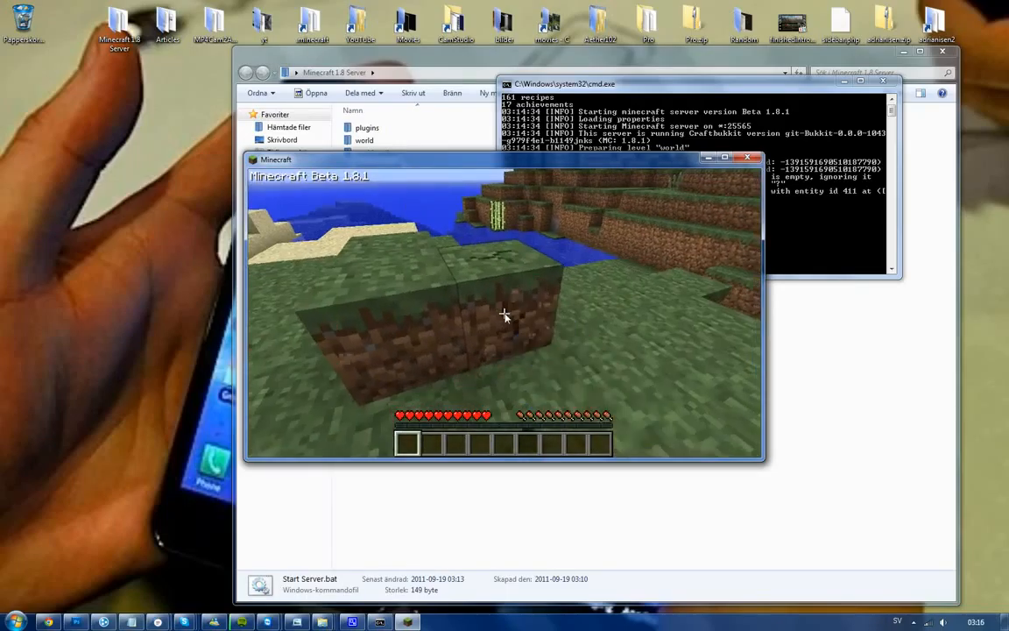
{"action": "left_click", "coordinate": [504, 317]}
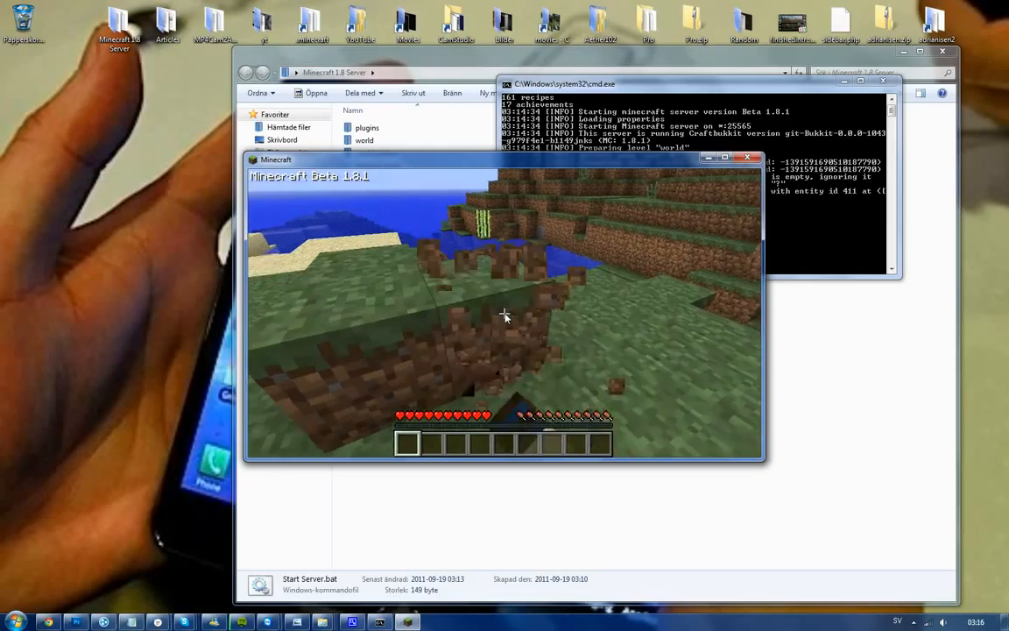
- Wade through the water, mine a second dirt block, then bring up the pause menu
{"action": "key", "text": "w"}
{"action": "key", "text": "w"}
{"action": "left_click", "coordinate": [505, 317]}
{"action": "key", "text": "space"}
{"action": "key", "text": "w"}
{"action": "key", "text": "space"}
{"action": "key", "text": "w"}
{"action": "left_click", "coordinate": [504, 317]}
{"action": "left_click", "coordinate": [505, 317]}
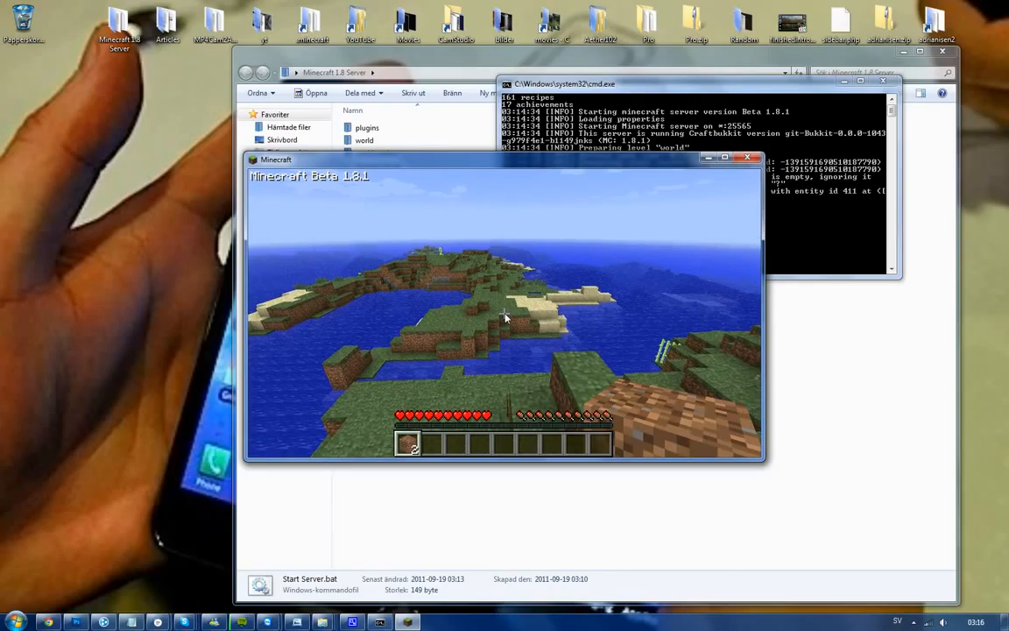
{"action": "key", "text": "Escape"}
- Disconnect and close Minecraft, then stop the server and close its console
{"action": "left_click", "coordinate": [525, 375]}
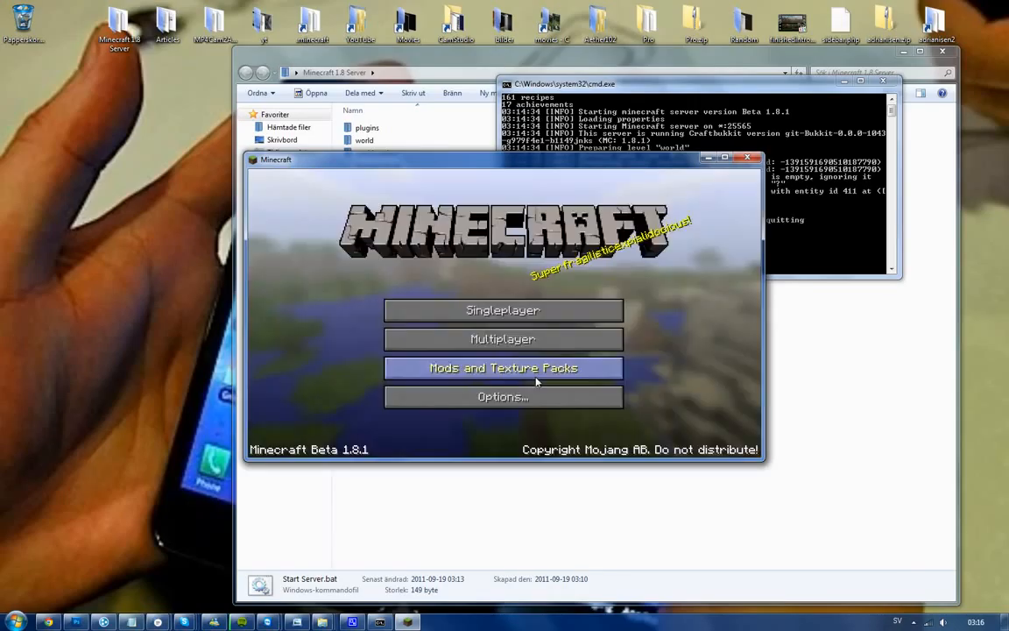
{"action": "left_click", "coordinate": [749, 160]}
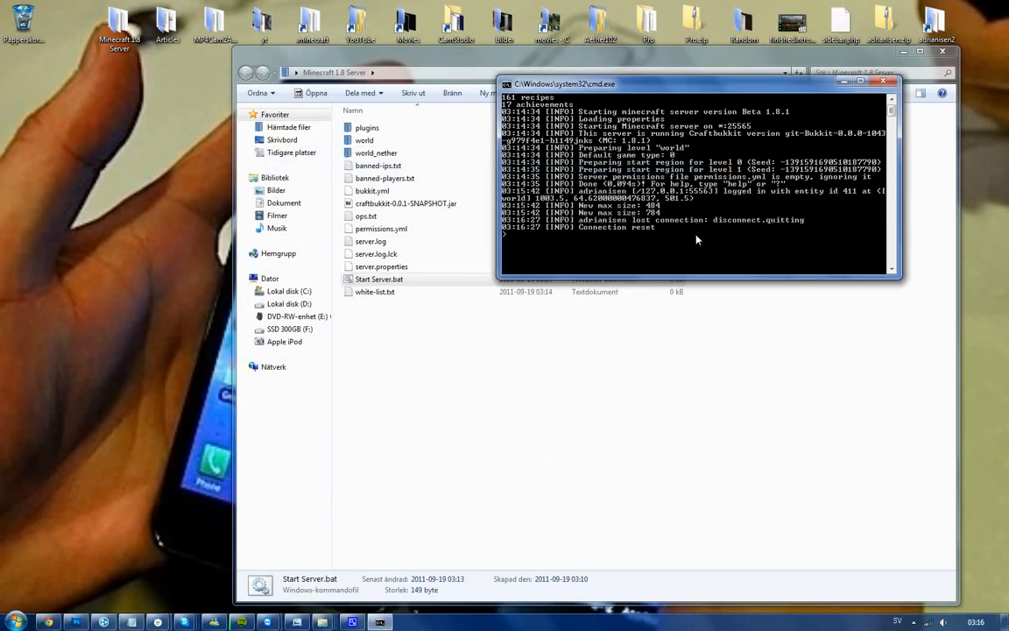
{"action": "type", "text": "p"}
{"action": "key", "text": "Return"}
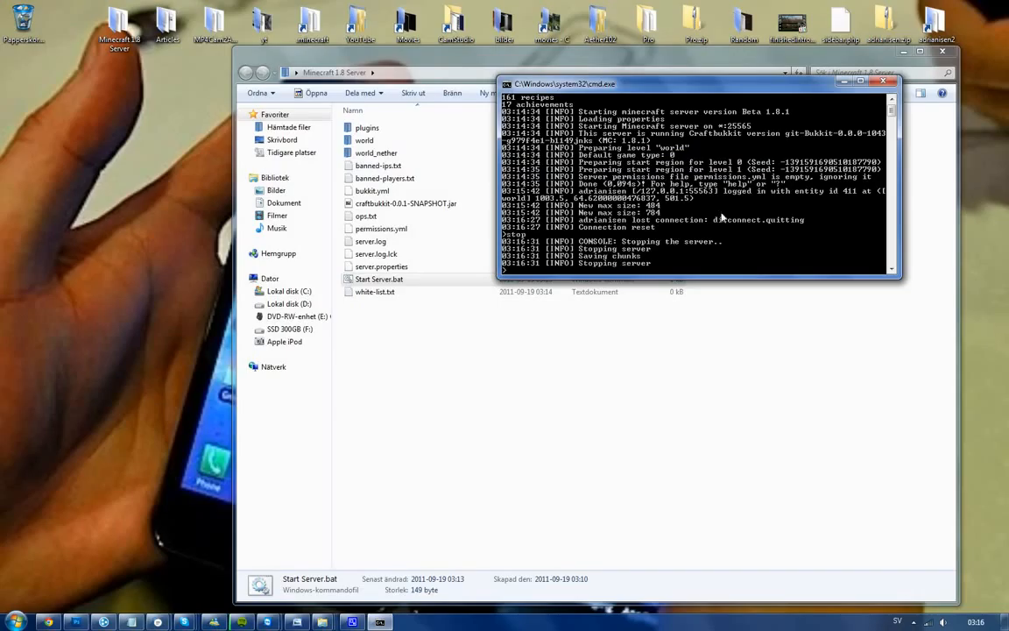
{"action": "key", "text": "Return"}
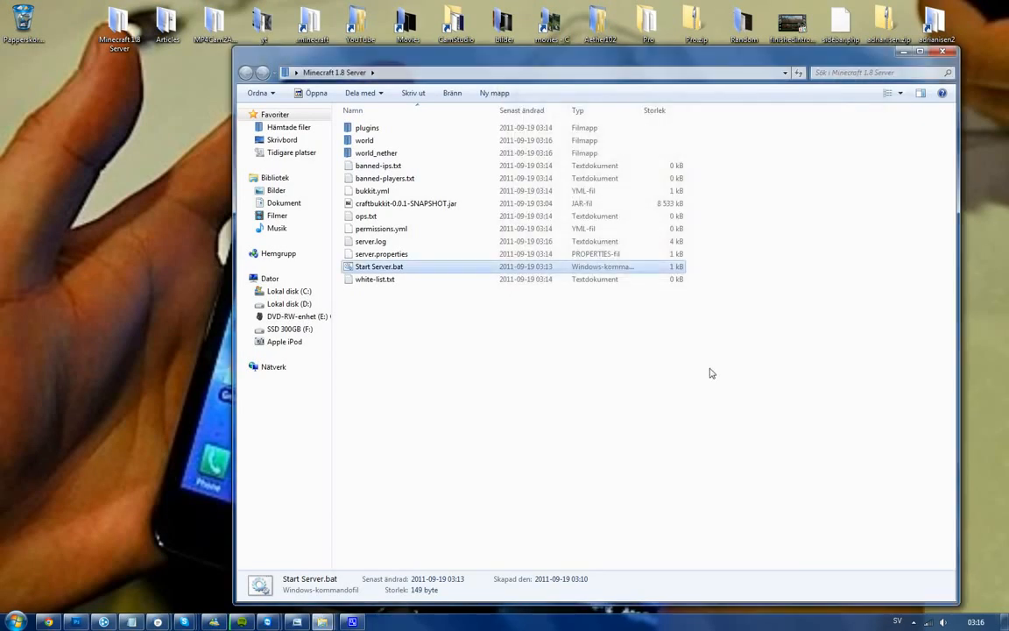